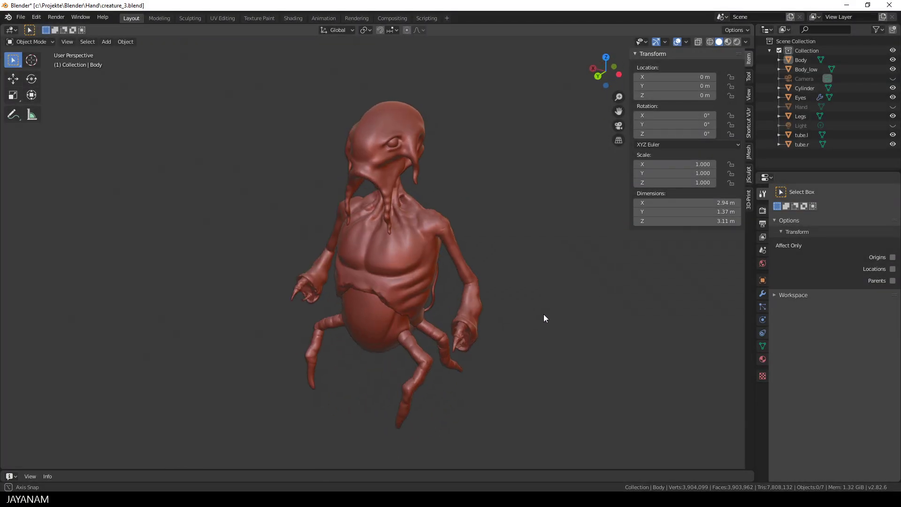
Step: Select the Body, Eyes, Legs and Body_low objects in turn to identify each part
left_click(384, 261)
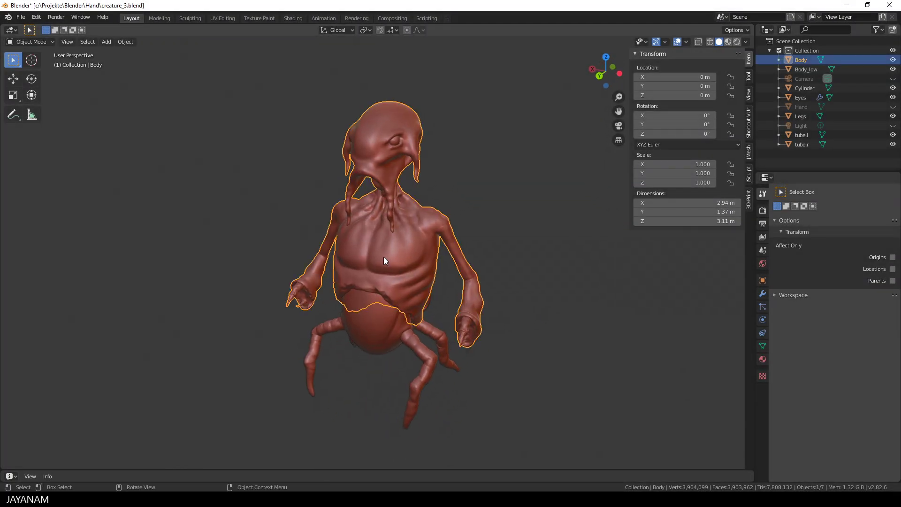
left_click(396, 142)
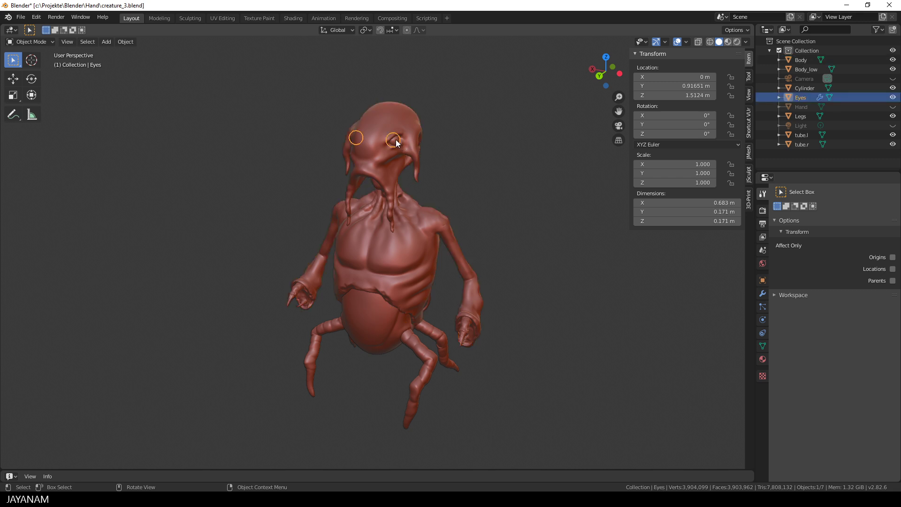
left_click(419, 347)
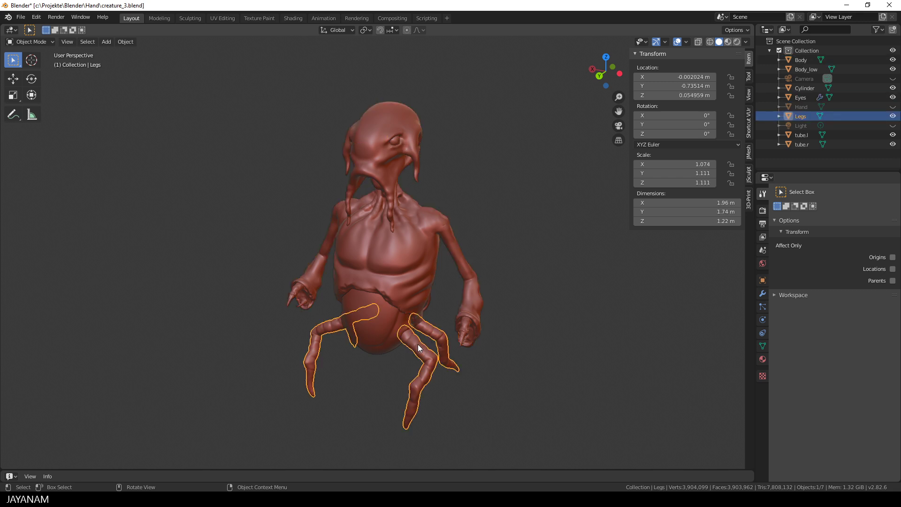
left_click(374, 316)
Step: From behind the creature, check tube.l and tube.r, deselect all, then select the Eyes
middle_click_drag(571, 315, 347, 314)
left_click(348, 308)
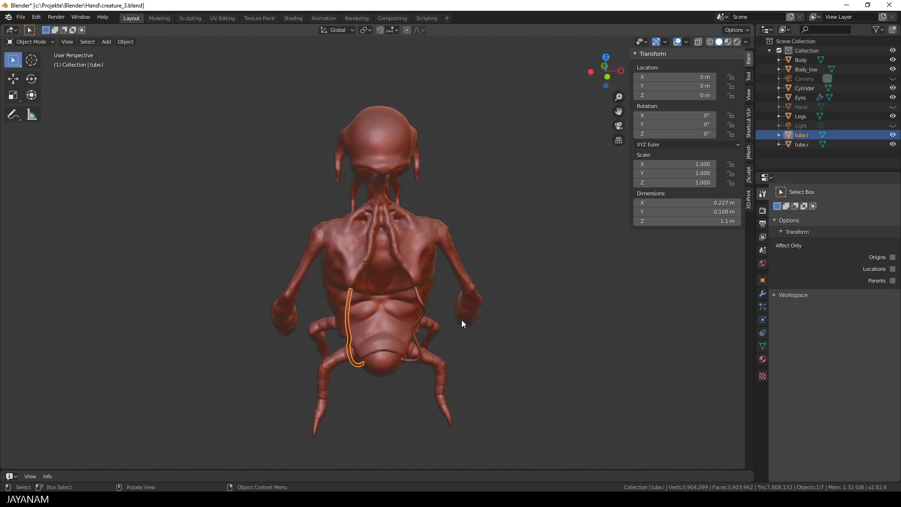
left_click(421, 300)
middle_click_drag(324, 337, 523, 336)
left_click(525, 332)
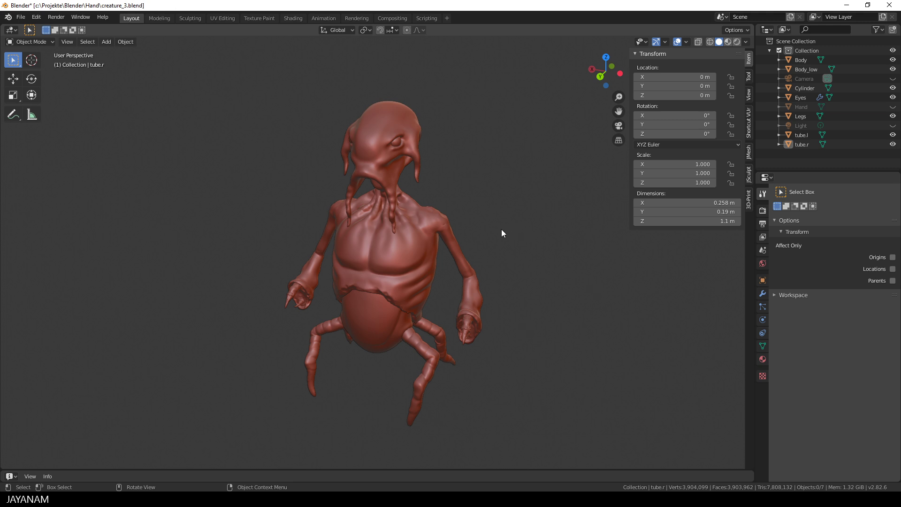
middle_click_drag(502, 230, 484, 221)
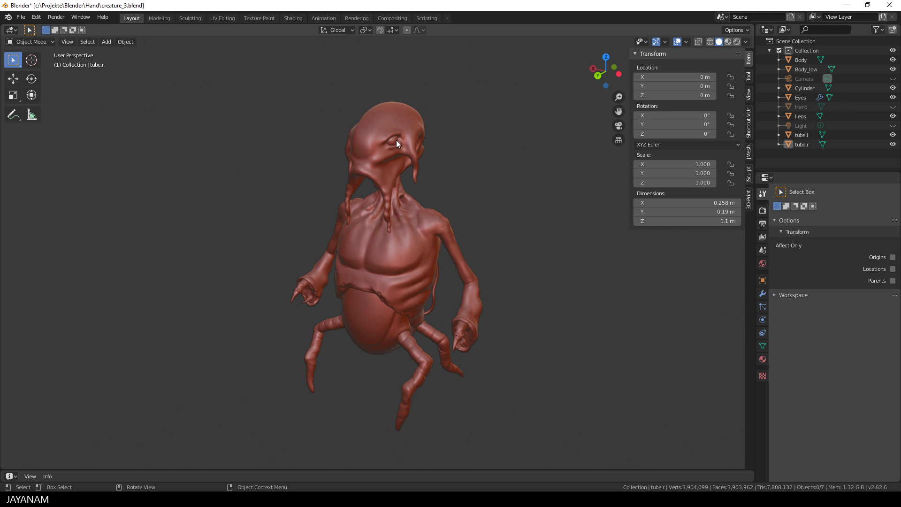
left_click(395, 140)
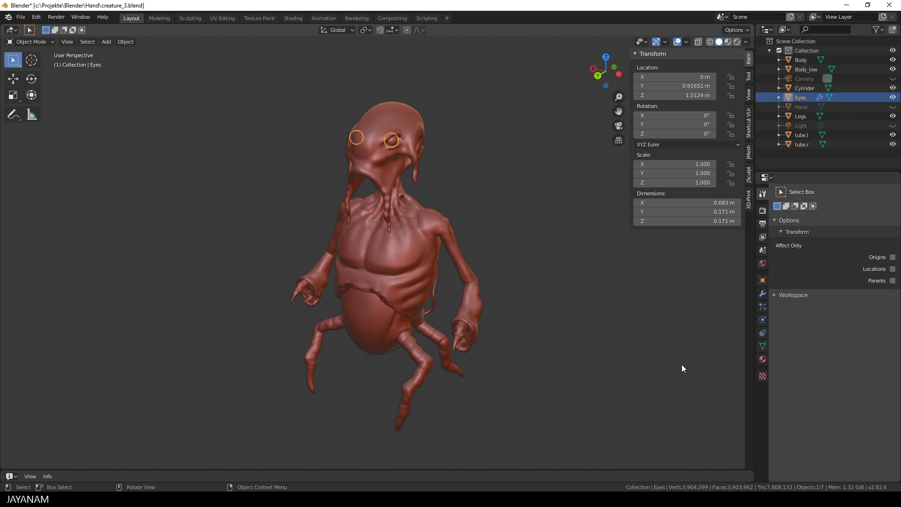
Step: Apply the Eyes' Mirror modifier, then add the Body to the selection as active
left_click(763, 293)
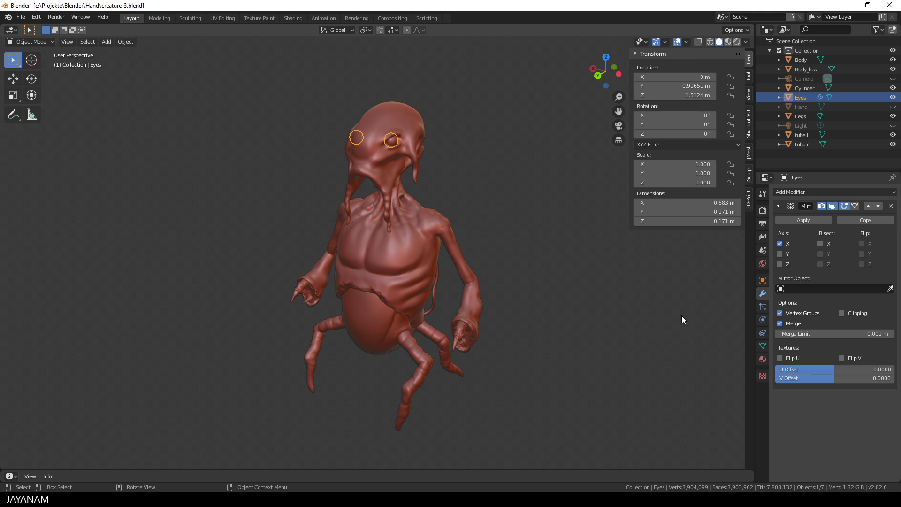
left_click(812, 220)
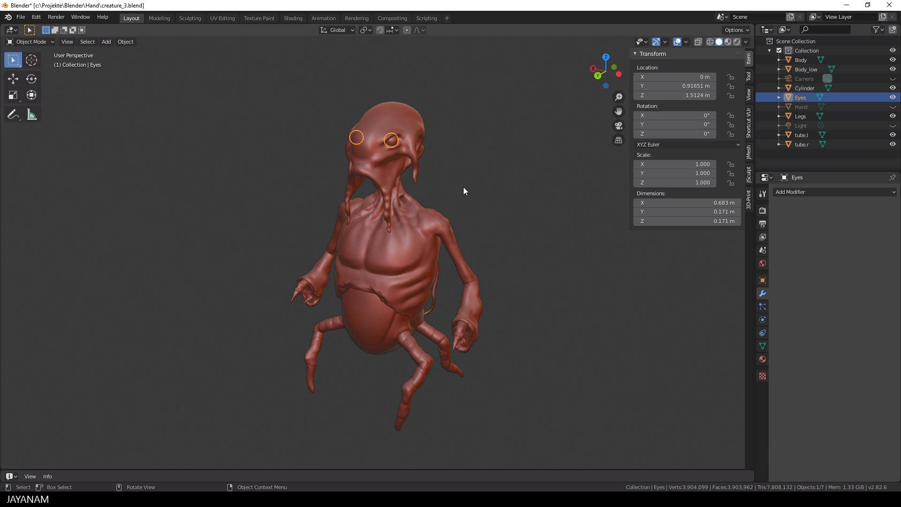
left_click(407, 228, "shift")
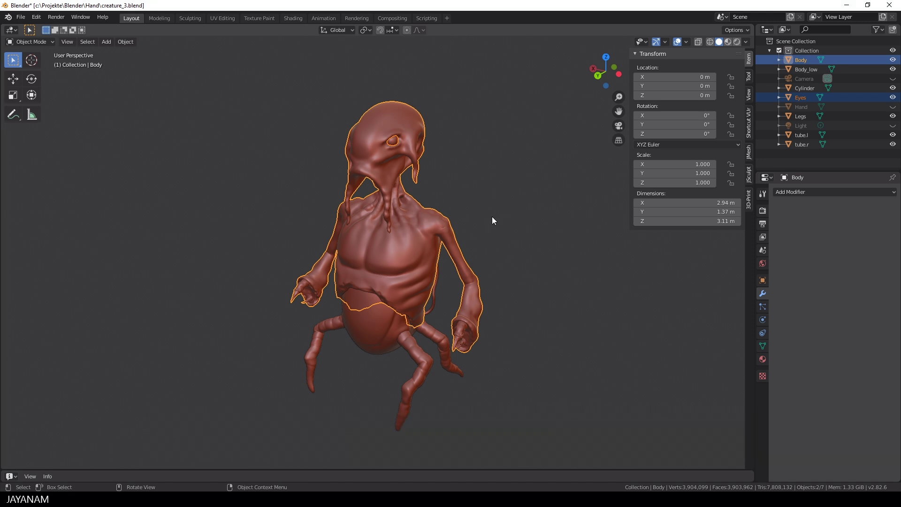
Step: Join the Eyes into the Body with Ctrl+J so they become one Body object
key("ctrl+j")
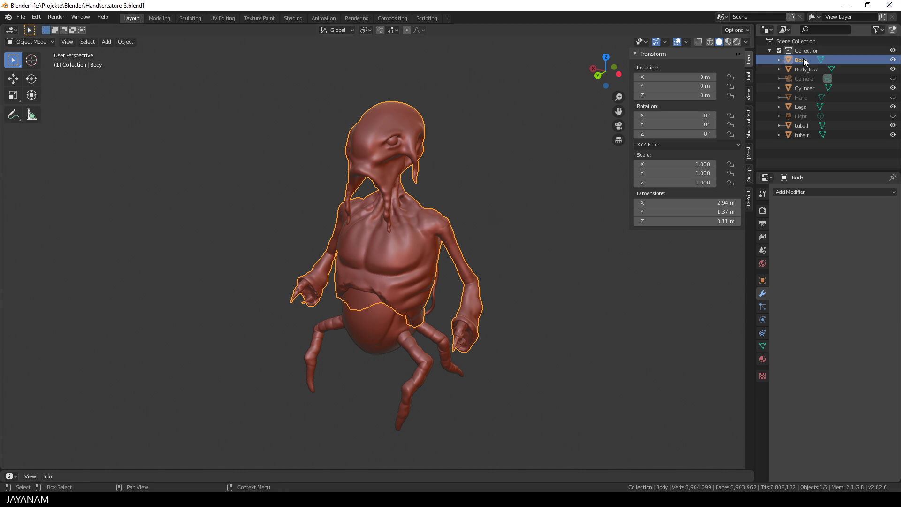
mouse_move(485, 204)
middle_mouse_down()
mouse_move(493, 191)
mouse_move(479, 196)
mouse_move(480, 187)
middle_mouse_up()
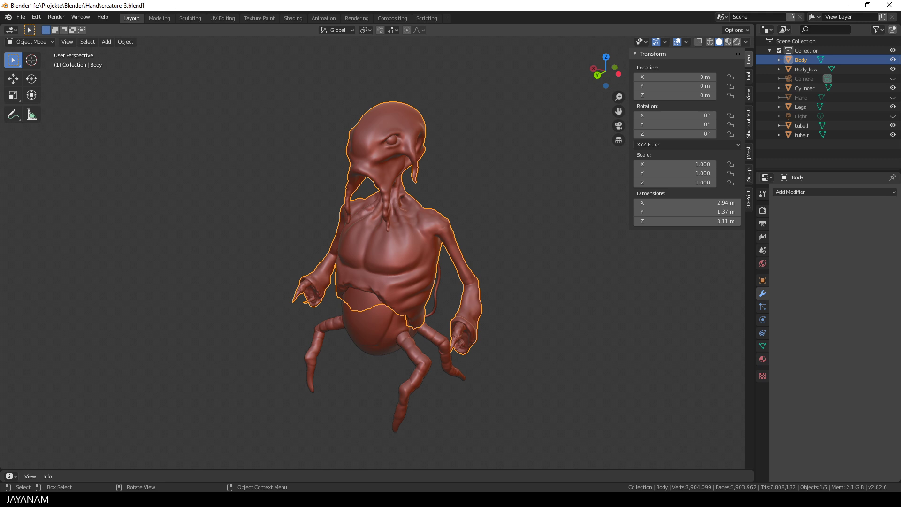
left_click(34, 44)
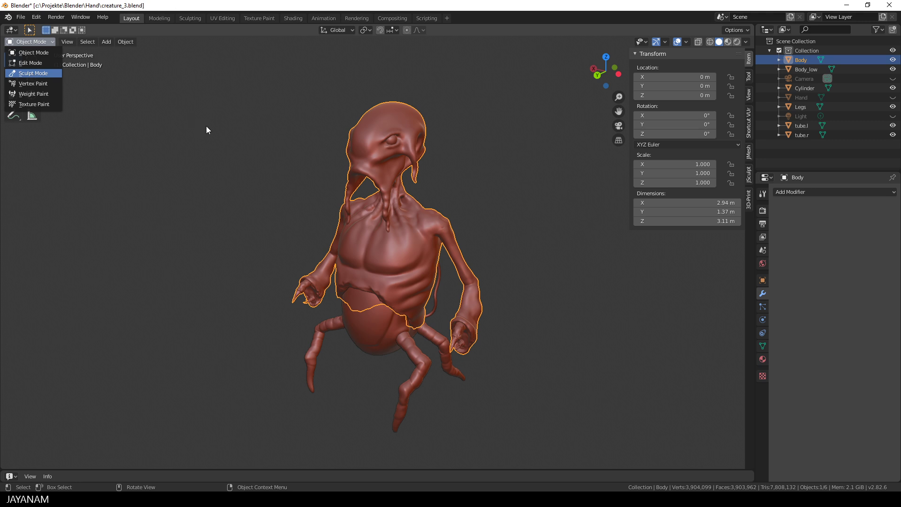
Step: Enter Sculpt Mode and voxel-remesh the Body at 0.003 m, giving about 5.77 million vertices
key("Return")
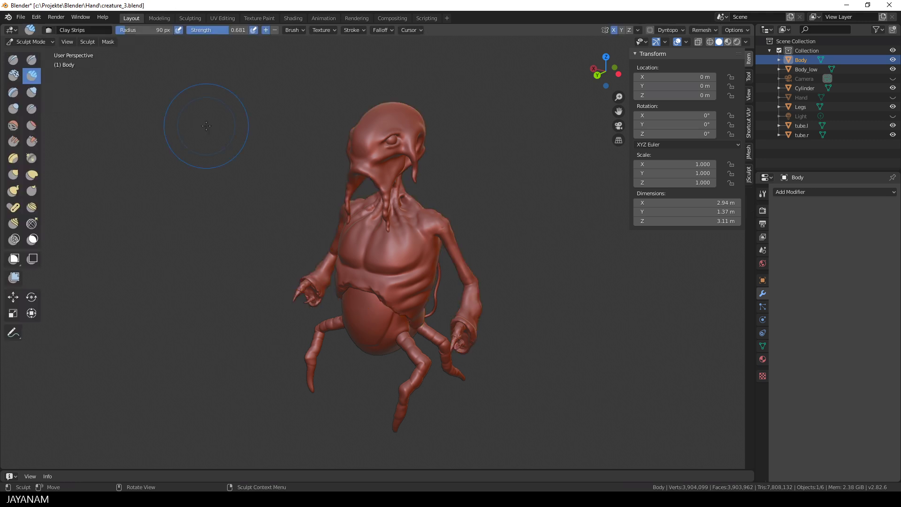
left_click(716, 29)
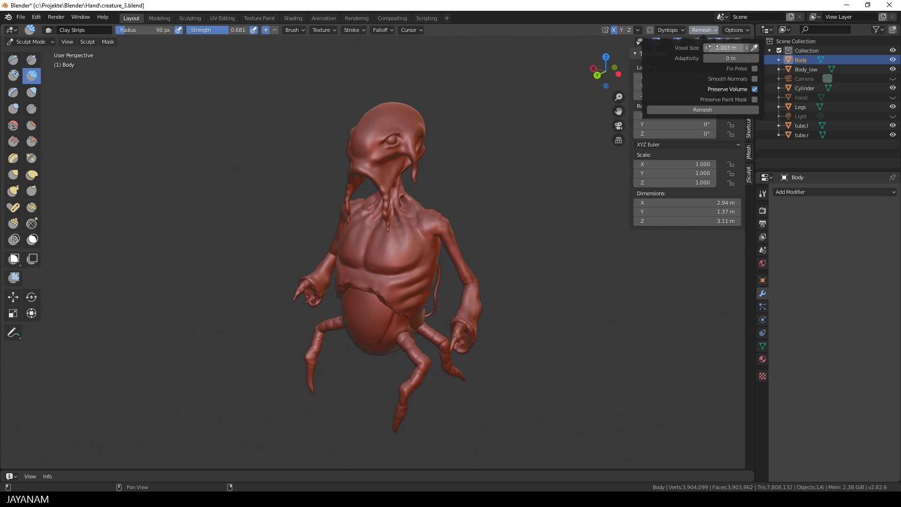
left_click(703, 110)
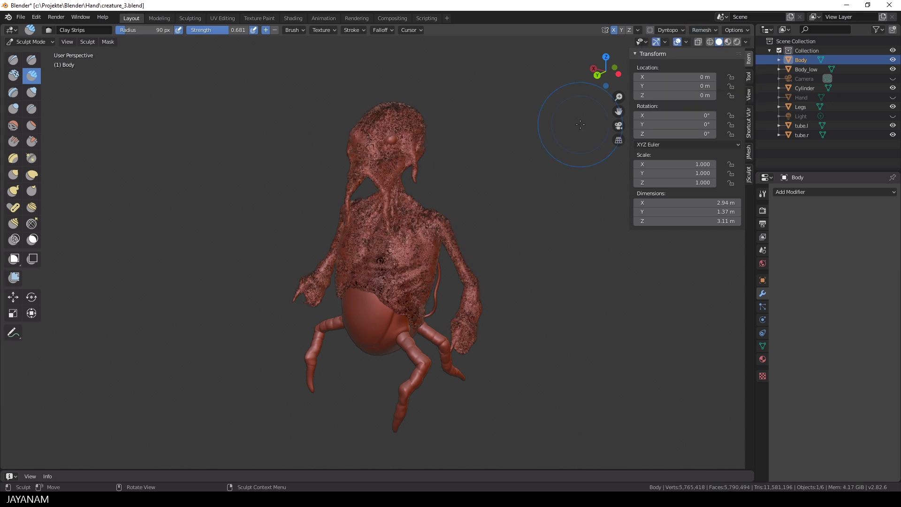
mouse_move(493, 162)
middle_mouse_down()
mouse_move(439, 181)
mouse_move(448, 187)
middle_mouse_up()
scroll(453, 191, "up", 4)
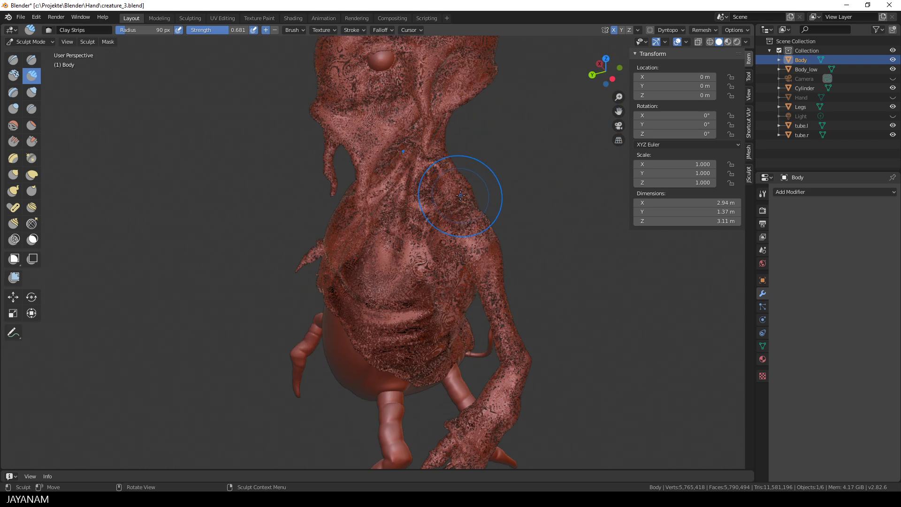
scroll(460, 196, "down", 4)
scroll(460, 202, "down", 2)
middle_click_drag(459, 207, 490, 224)
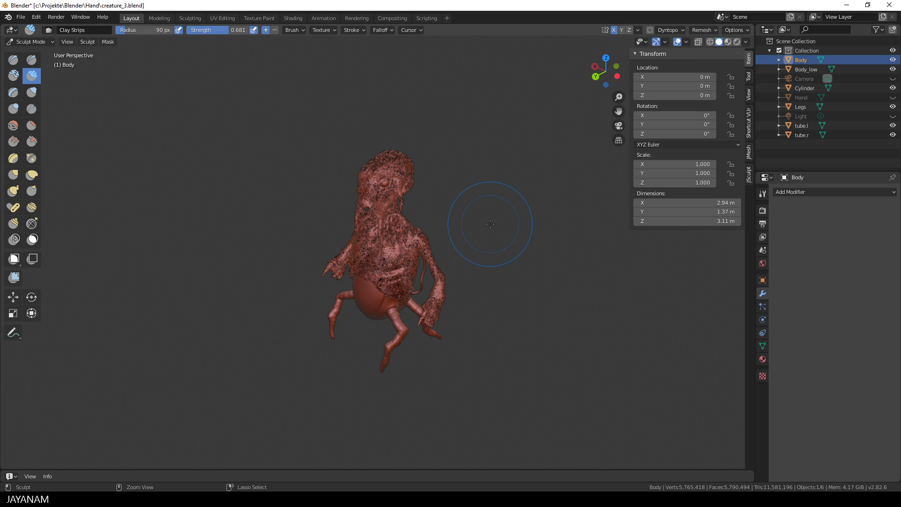
Step: Undo the remesh, return to Object Mode, and bring up the 3D-Print analysis sidebar
key("ctrl+z")
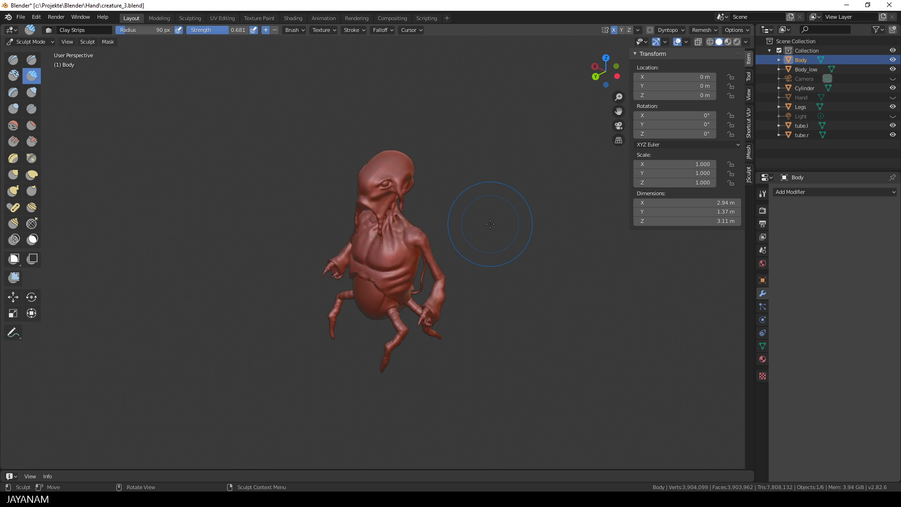
middle_click_drag(498, 269, 511, 256)
scroll(511, 256, "up", 2)
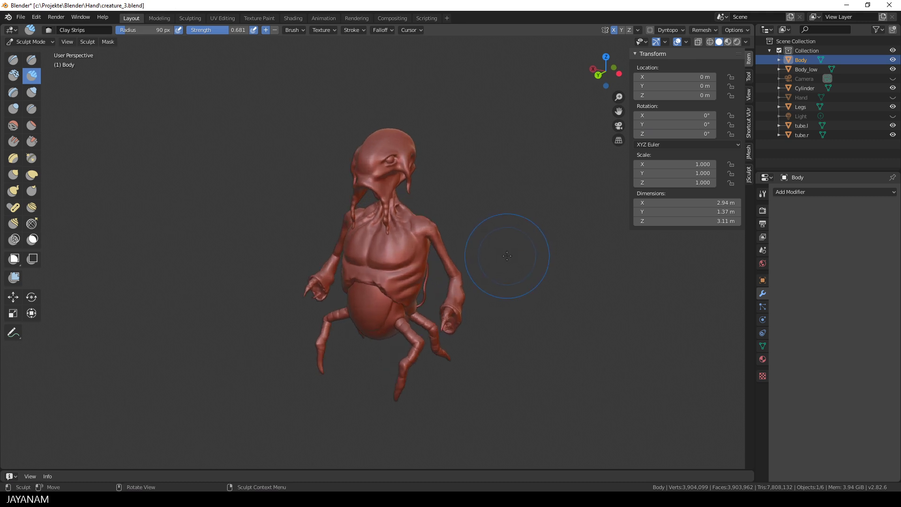
left_click(27, 41)
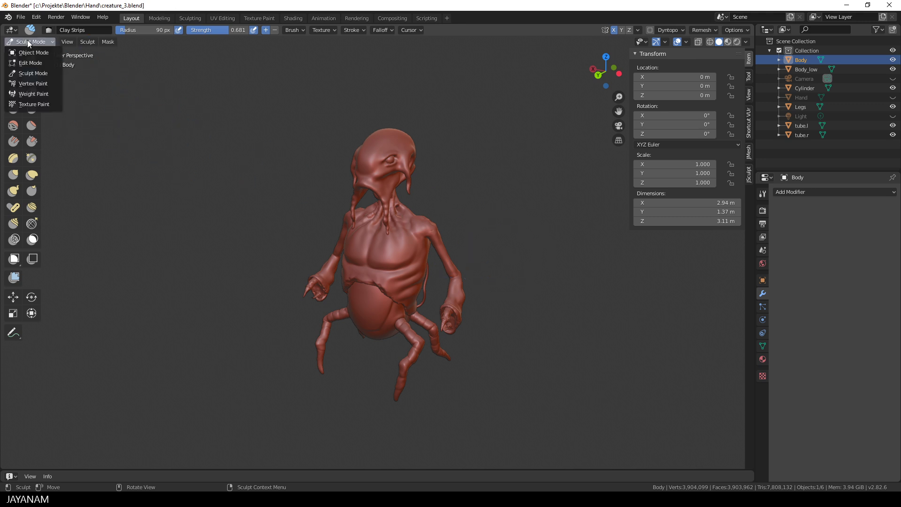
key("Return")
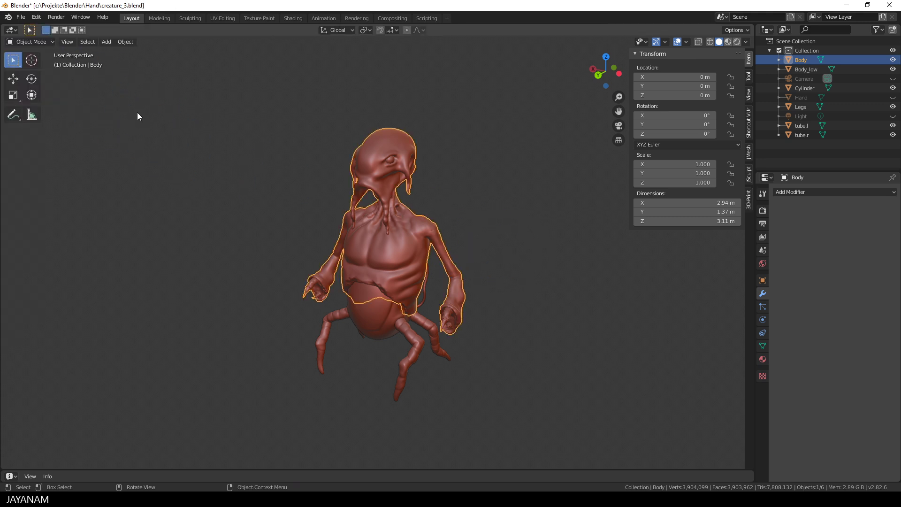
left_click(749, 200)
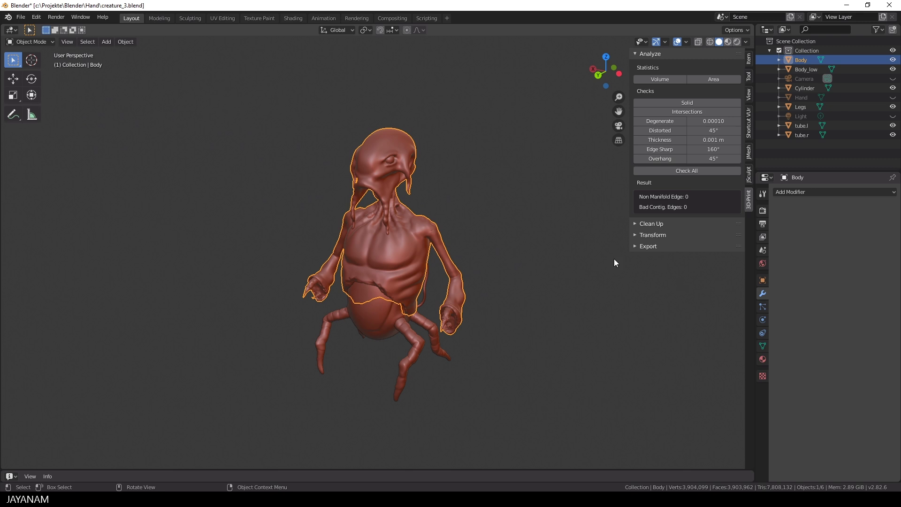
left_click(36, 17)
left_click(61, 151)
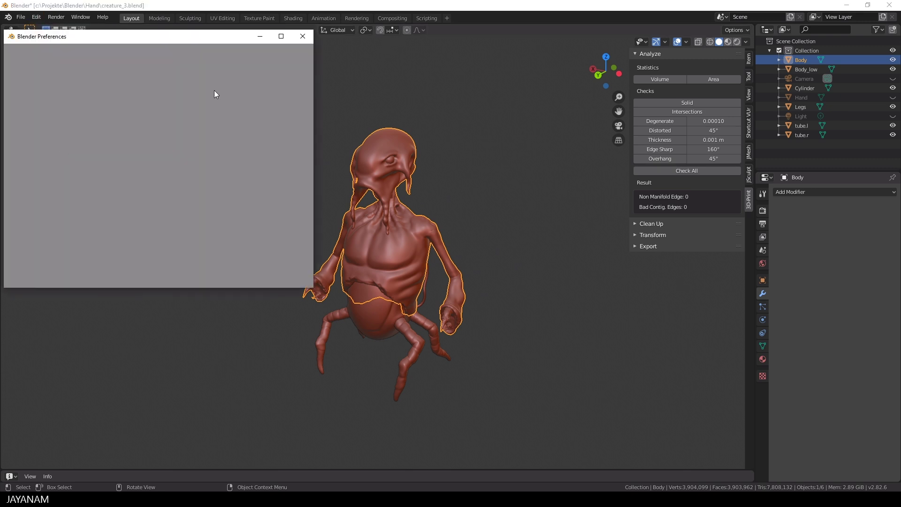
left_click(273, 63)
type("3d")
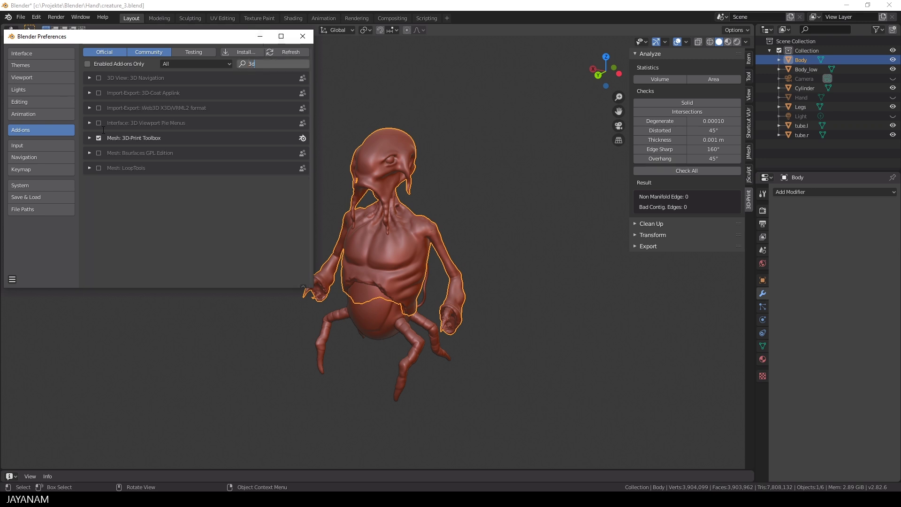
key("Return")
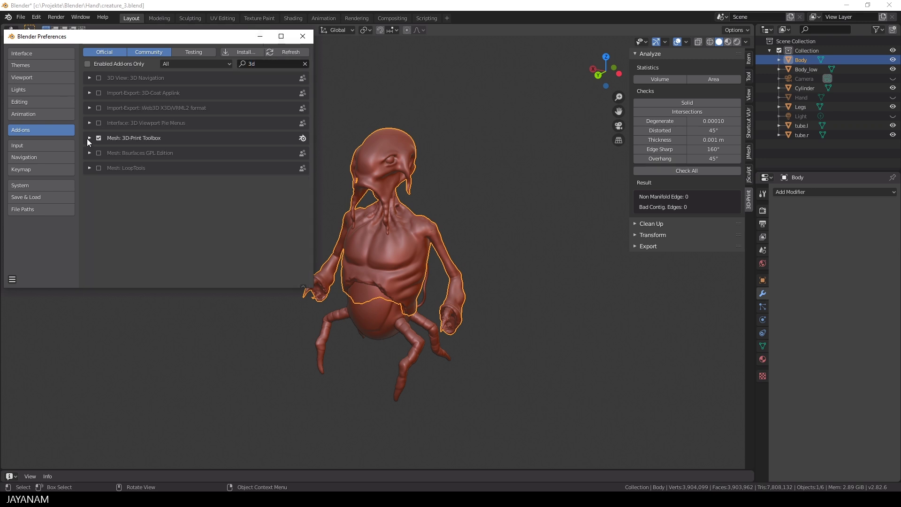
left_click(89, 138)
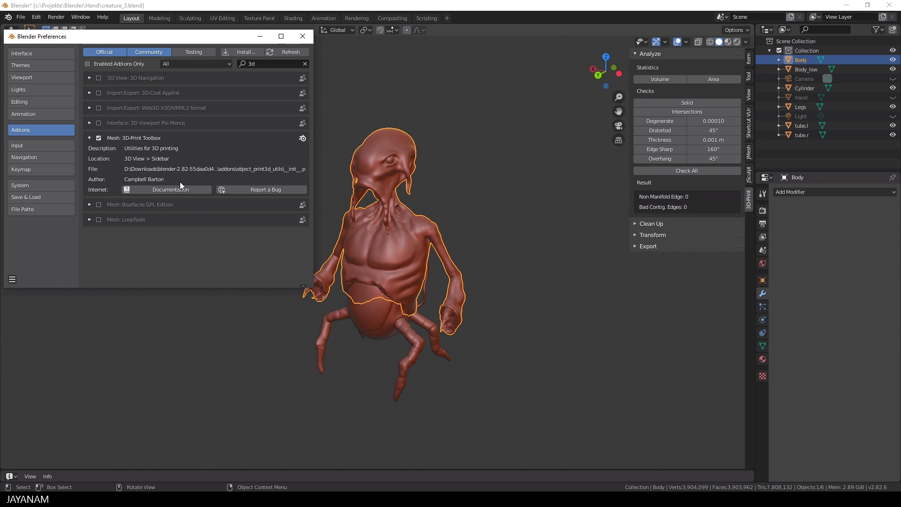
left_click(303, 36)
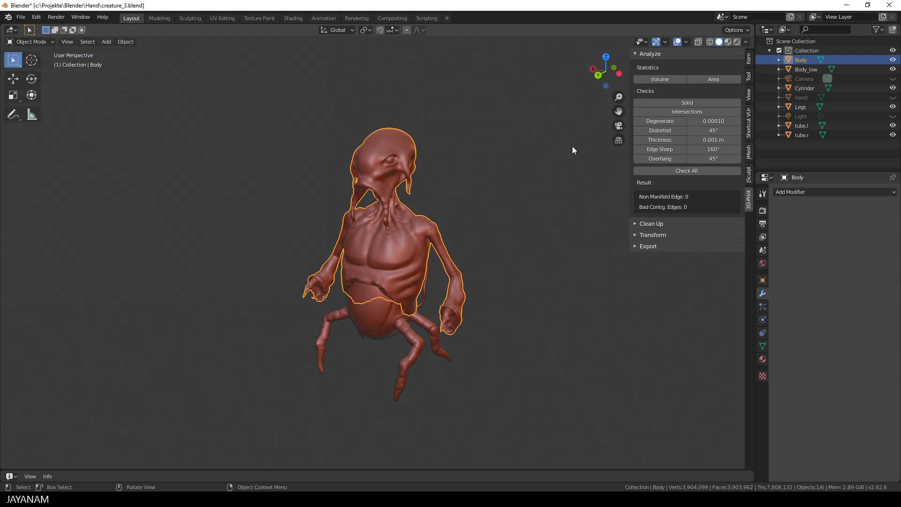
Step: Run the Solid check, apply Make Manifold, and re-check to get 0 non-manifold edges
left_click(695, 103)
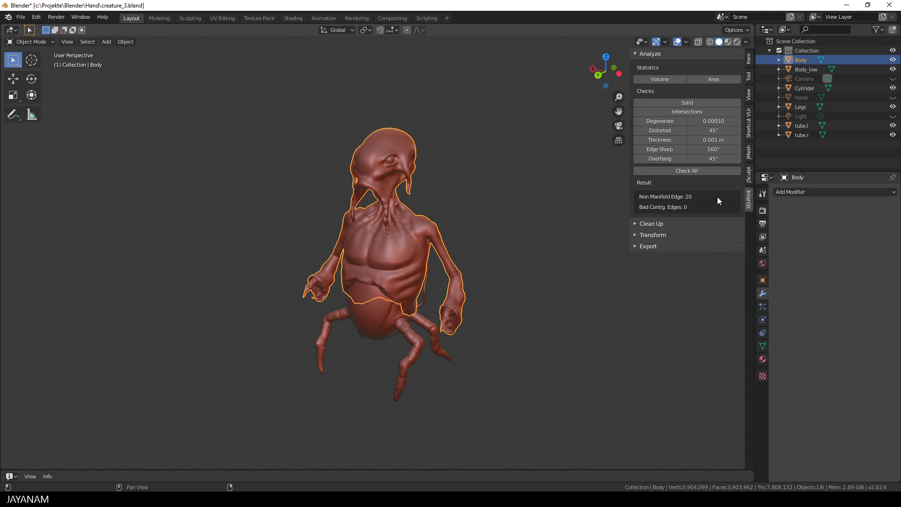
left_click(635, 224)
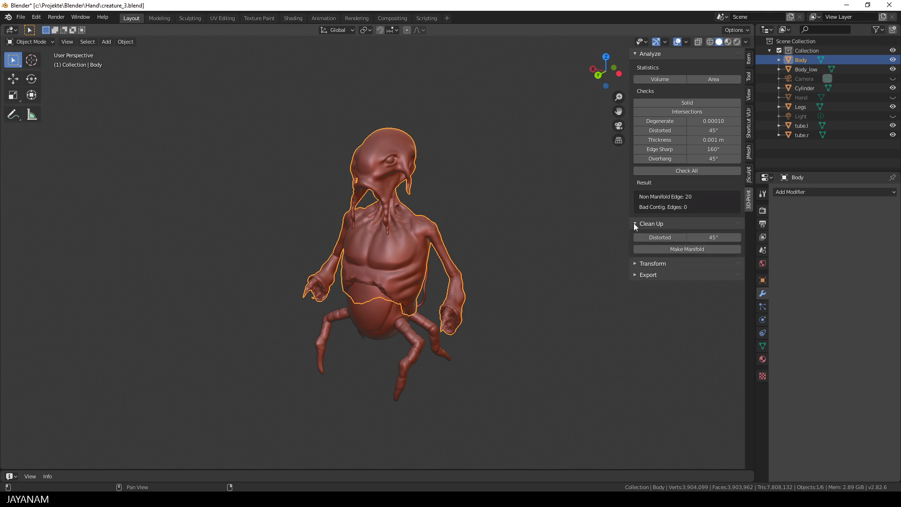
left_click(689, 249)
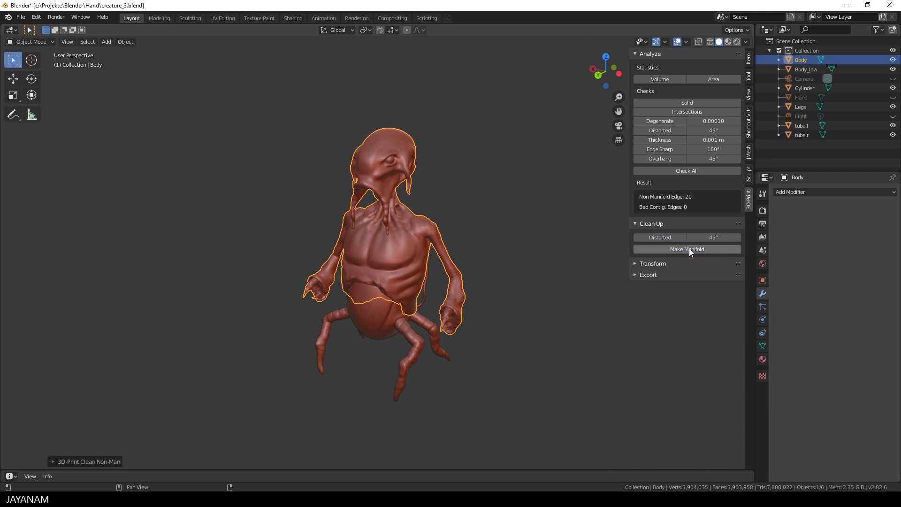
left_click(686, 101)
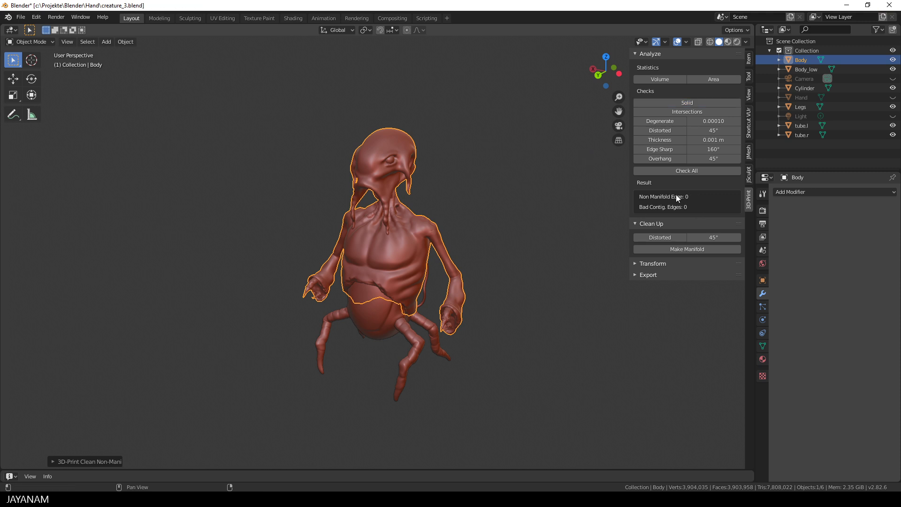
Step: Switch the Body to Sculpt Mode and remesh it at 0.003 m, about 3.84 million vertices
left_click(42, 40)
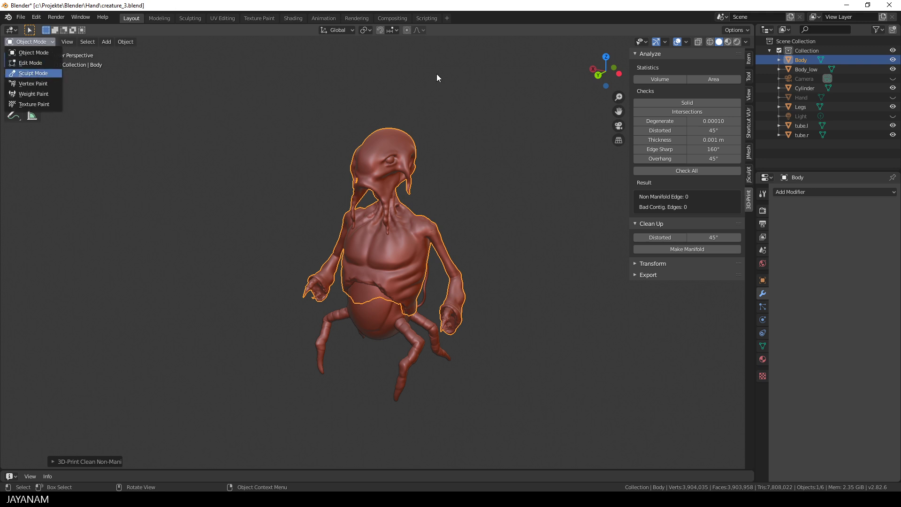
key("Return")
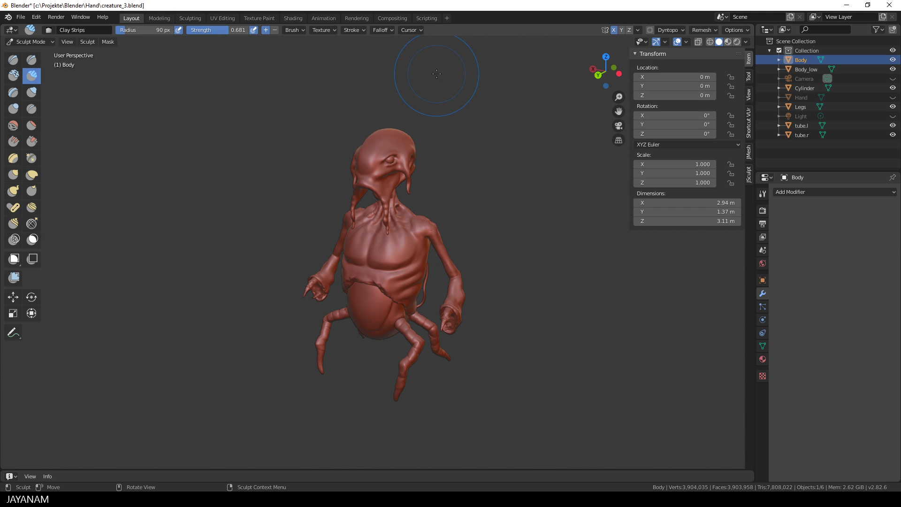
left_click(717, 30)
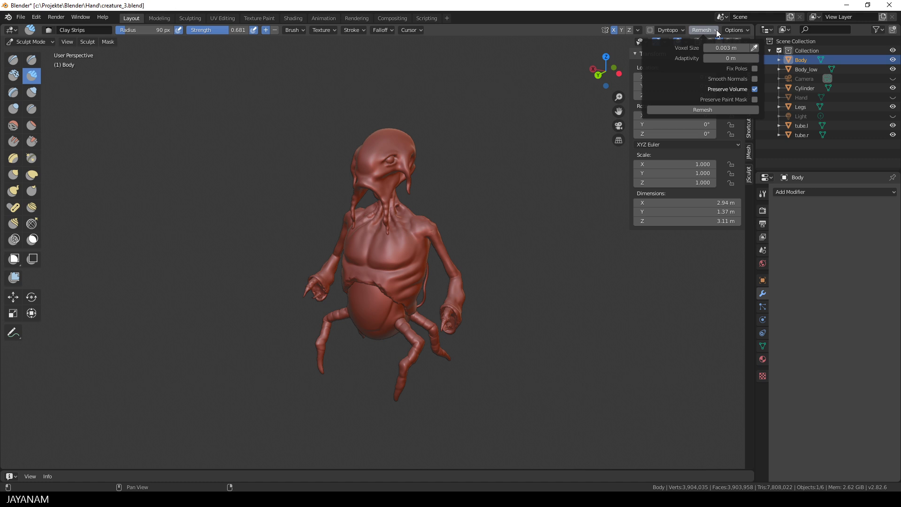
left_click(709, 110)
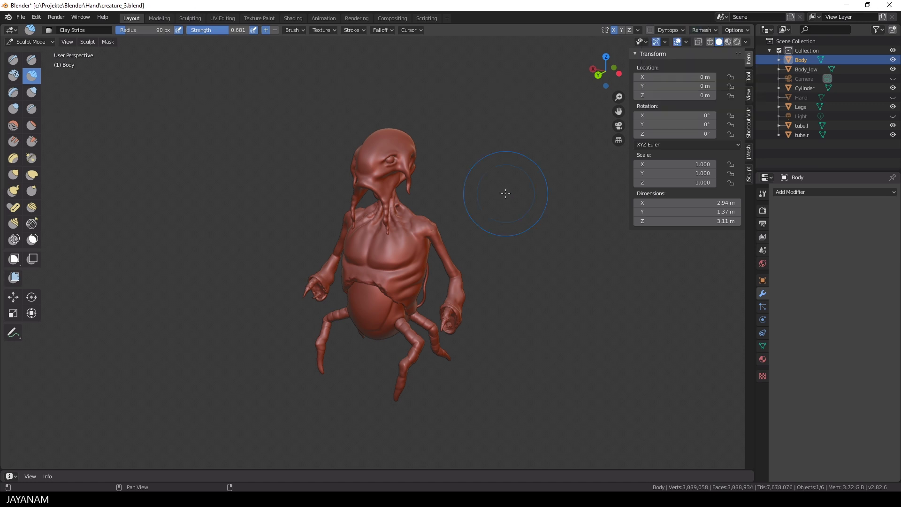
middle_click_drag(536, 155, 422, 202)
scroll(423, 202, "up", 3)
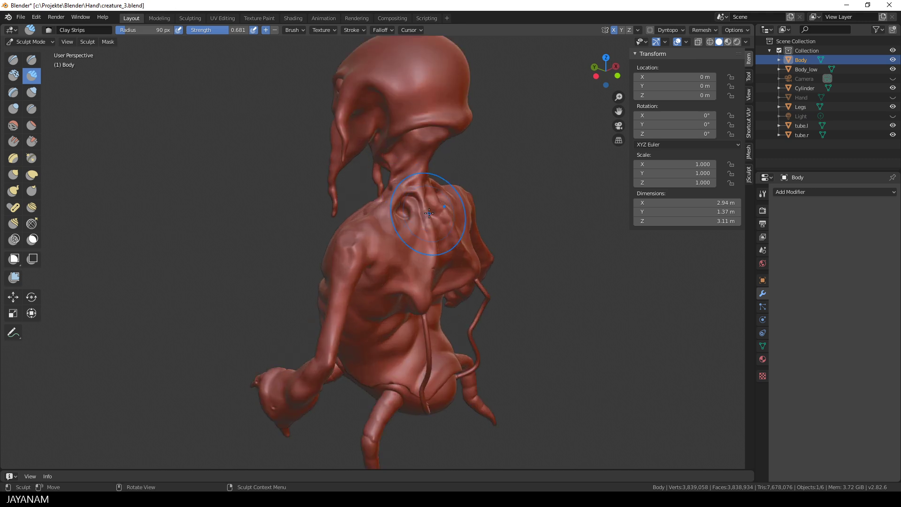
scroll(429, 214, "down", 3)
middle_click_drag(429, 214, 509, 214)
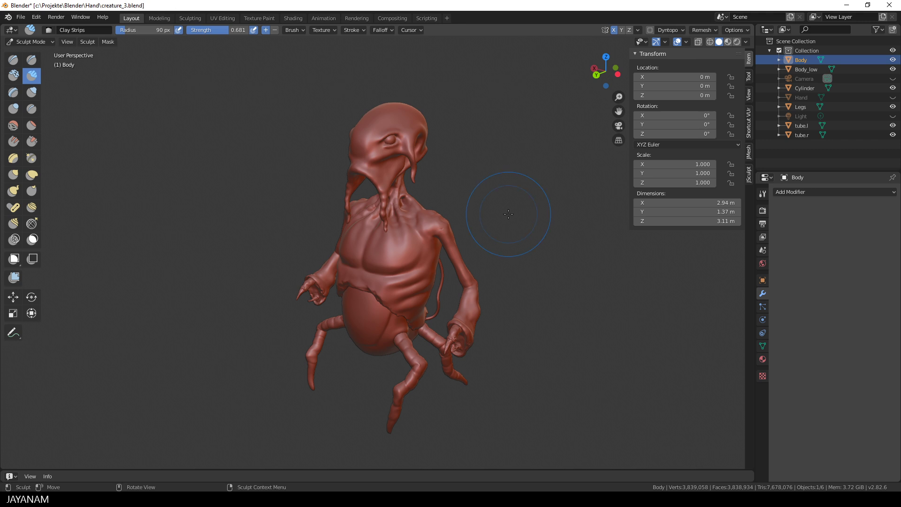
Step: Enter Edit Mode on the remeshed Body and zoom onto the head's dense 2.87-million-vertex mesh
left_click(34, 42)
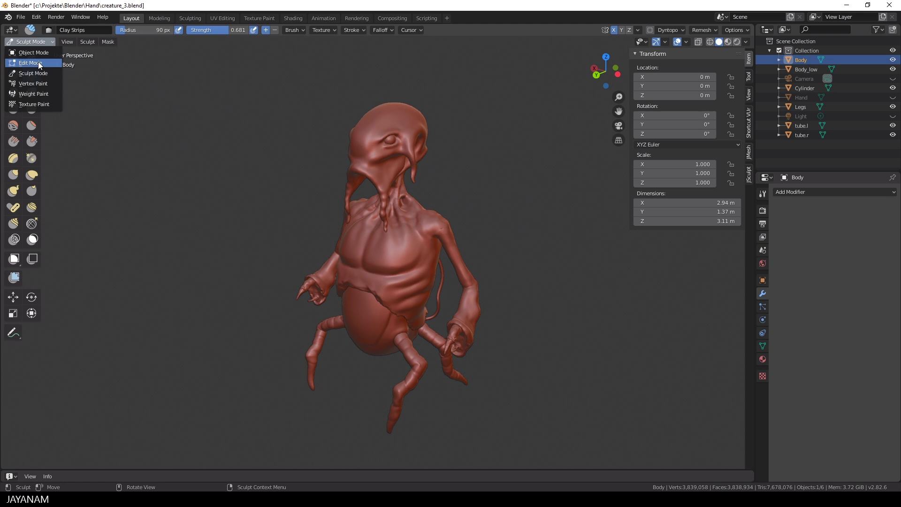
left_click(38, 62)
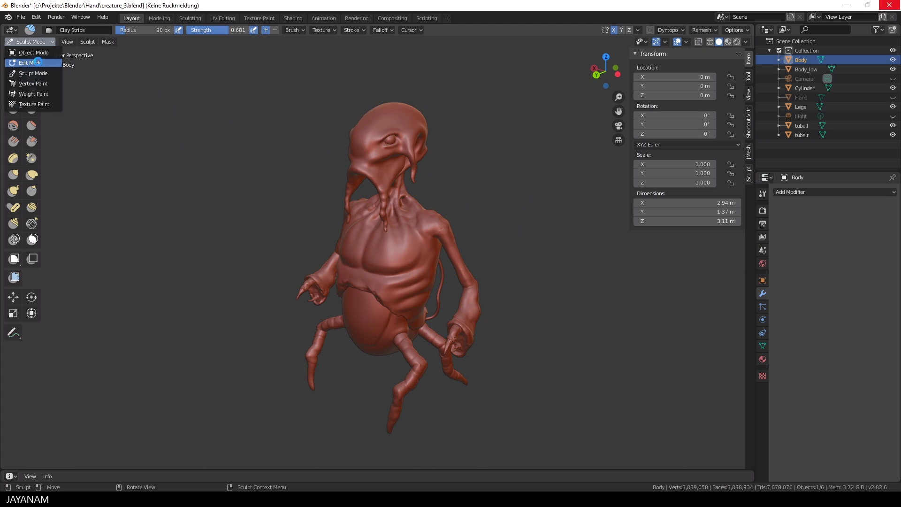
scroll(484, 178, "up", 2)
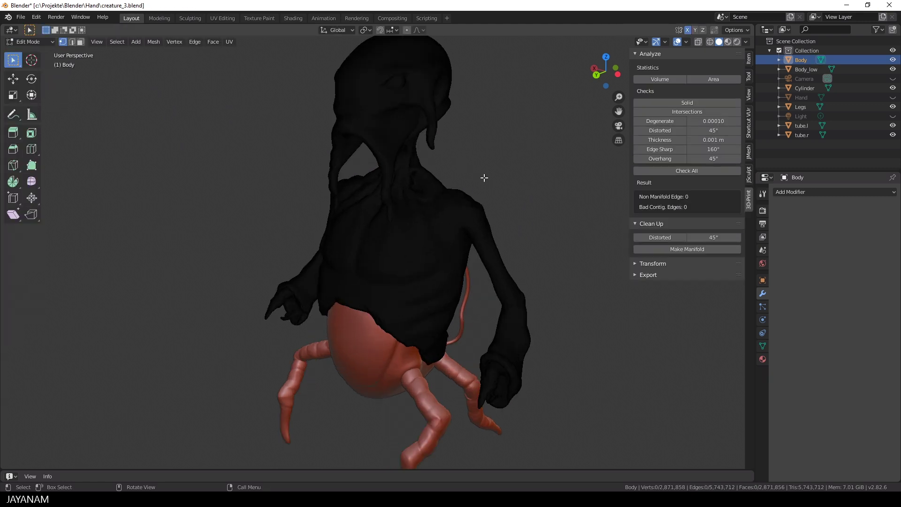
scroll(484, 178, "up", 1)
middle_click_drag(497, 153, 481, 271, "shift")
scroll(427, 182, "up", 3)
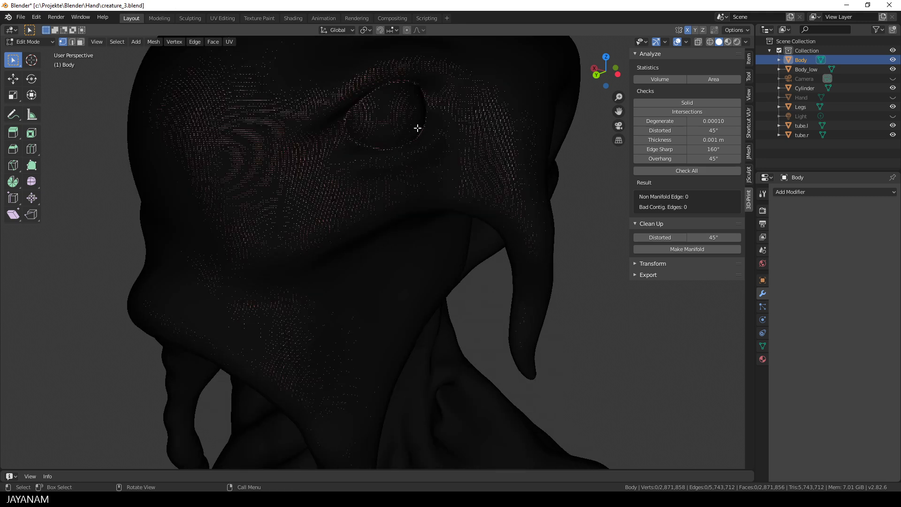
scroll(393, 155, "up", 2)
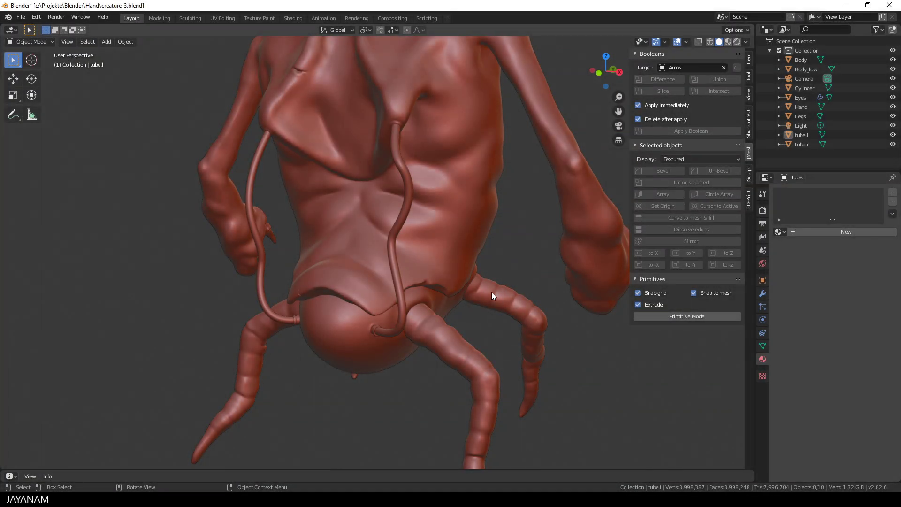
Step: Select tube.r, the Cylinder end caps, and tube.l as the active object
middle_click_drag(492, 292, 521, 297)
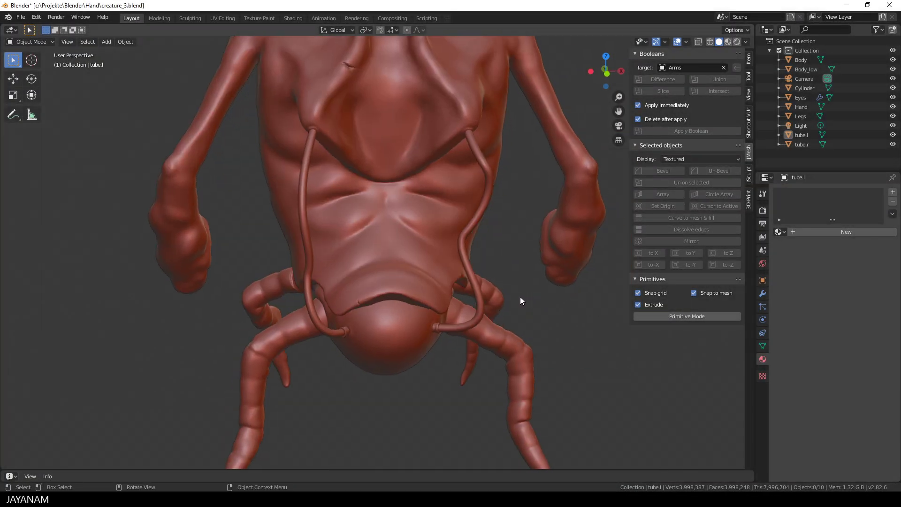
scroll(520, 297, "up", 2)
left_click(529, 292)
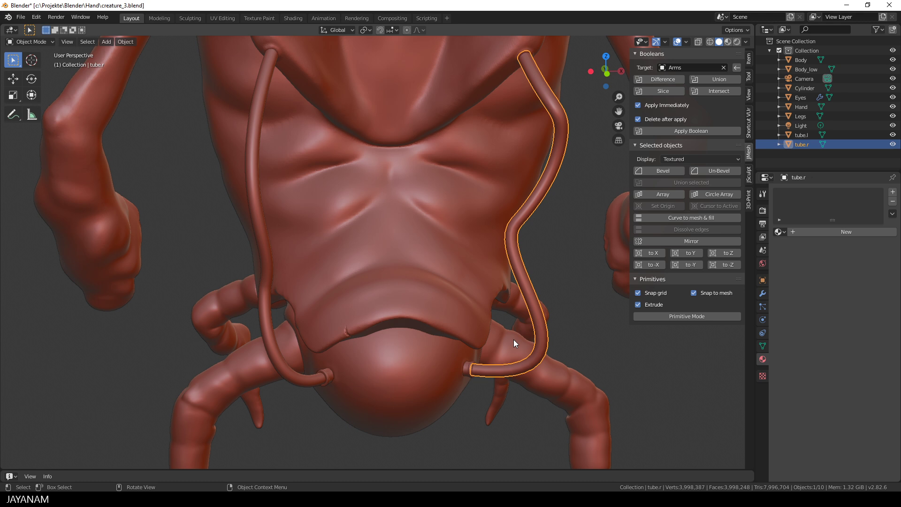
left_click(468, 374, "shift")
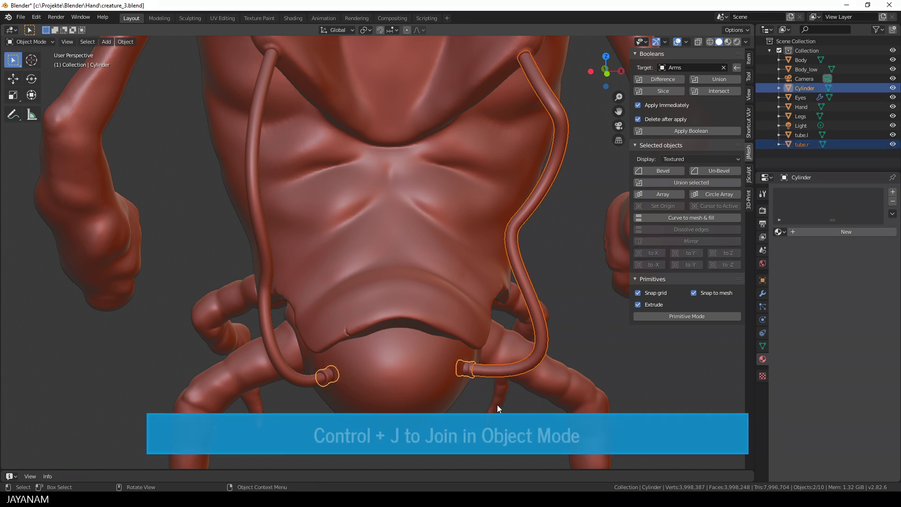
left_click(283, 359, "shift")
scroll(362, 352, "up", 3)
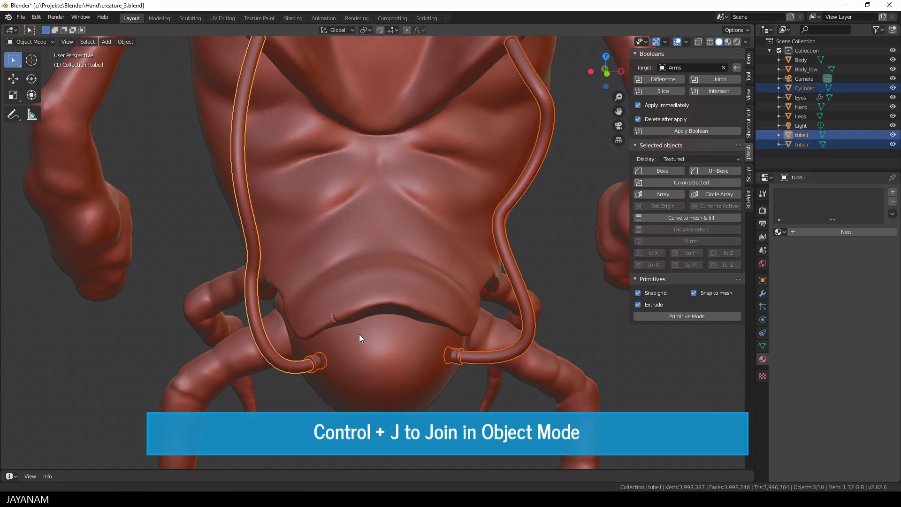
Step: Join the tubes and caps into tube.l with Ctrl+J and save creature_3.blend
key("Tab")
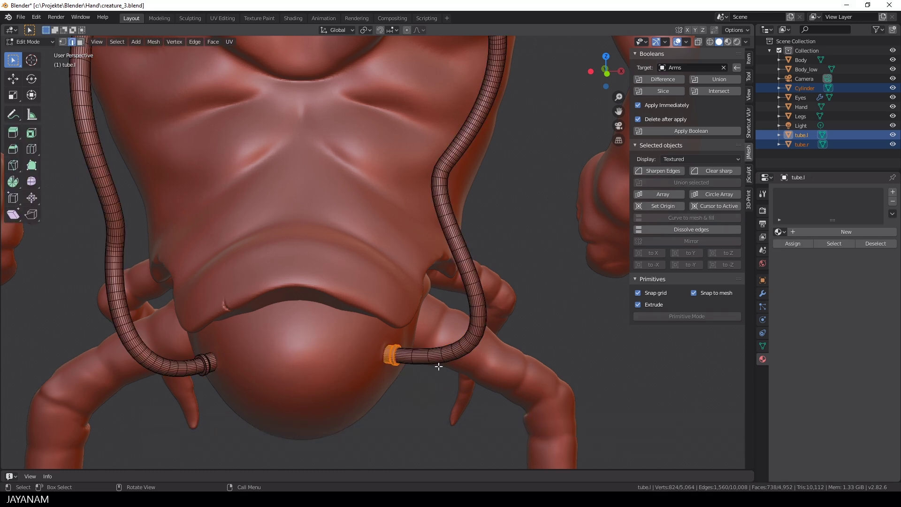
scroll(436, 371, "down", 4)
key("Tab")
key("ctrl+j")
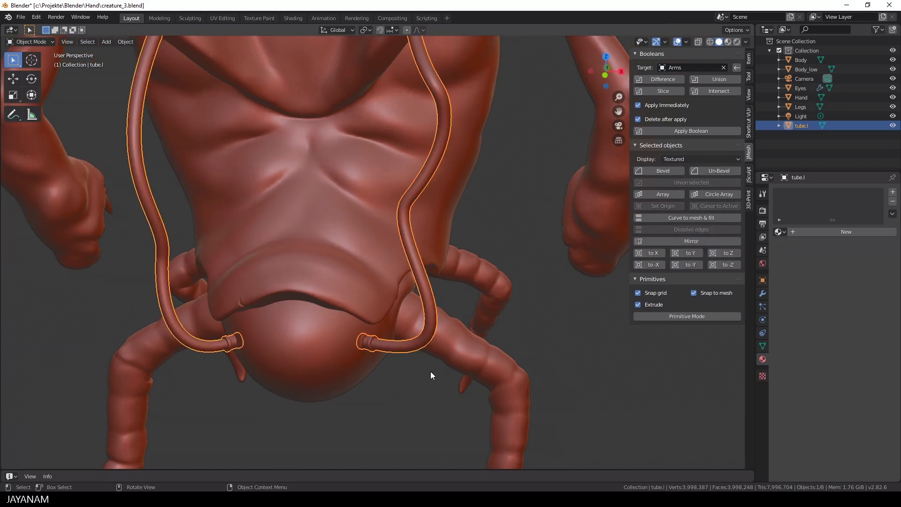
middle_click_drag(430, 370, 473, 282)
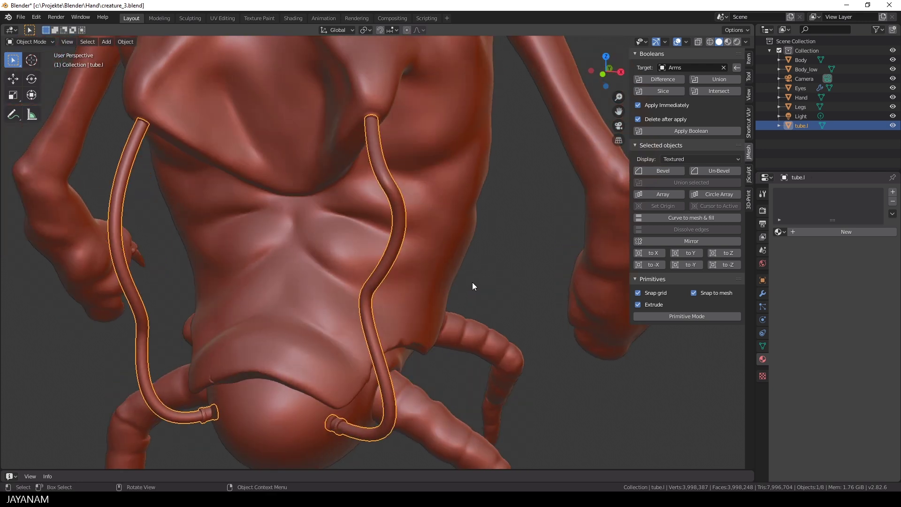
key("ctrl+s")
Step: In Sculpt Mode, remesh tube.l at 0.001 m voxel size with Smooth Normals on
left_click(30, 41)
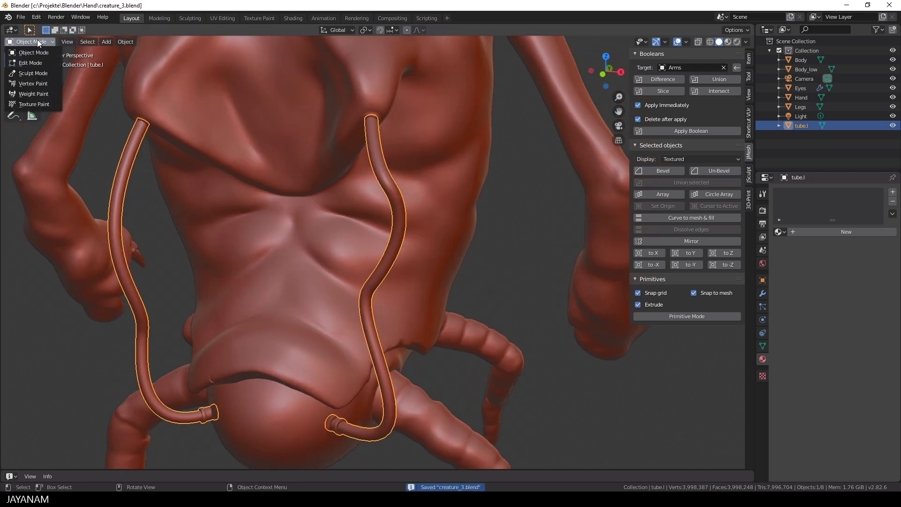
left_click(26, 66)
left_click(715, 30)
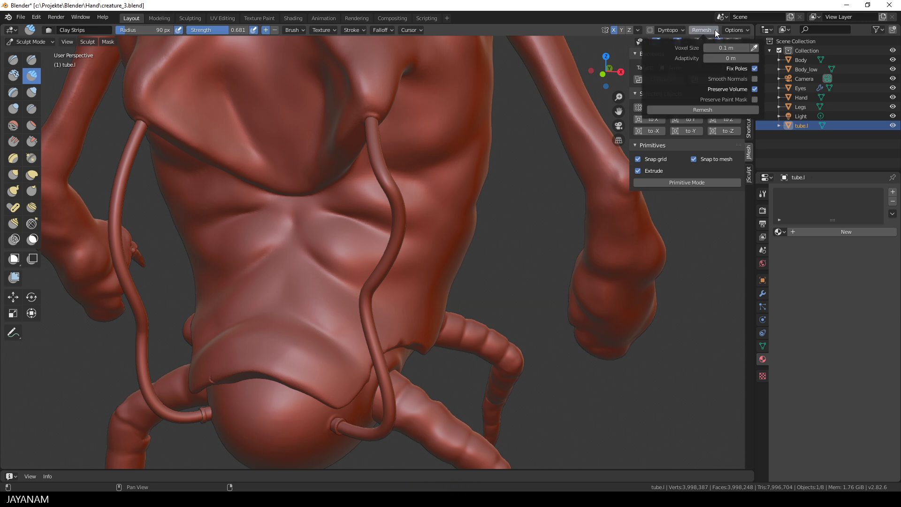
left_click(723, 48)
type("0.001")
left_click(698, 82)
left_click(681, 109)
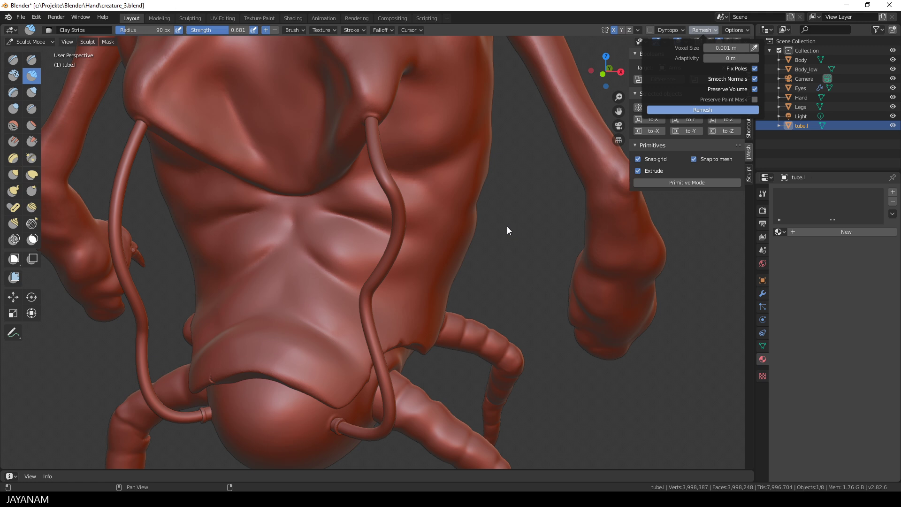
Step: Check the remeshed tube's mesh density in Edit Mode, then return to Sculpt Mode
middle_click_drag(507, 226, 523, 120, "shift")
scroll(533, 191, "up", 4)
scroll(497, 215, "up", 2)
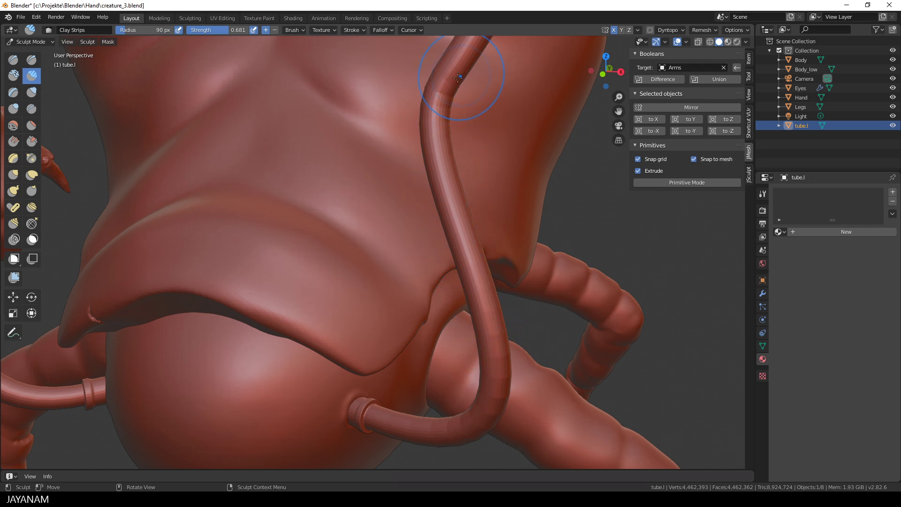
key("Tab")
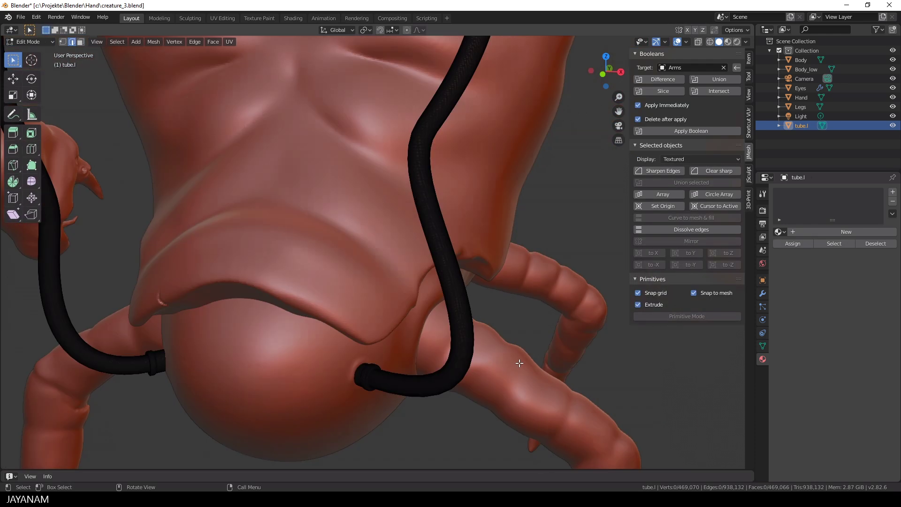
key("Tab")
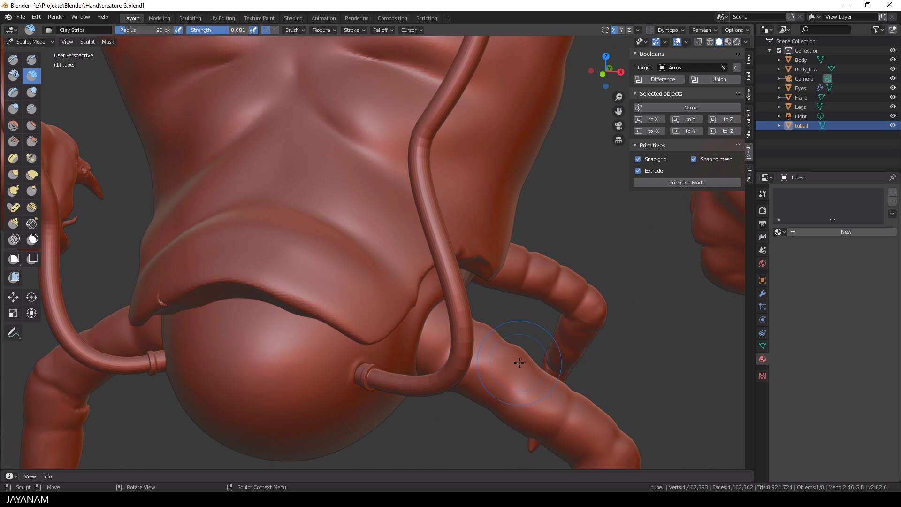
Step: Undo the tube's recent remesh to restore the low-poly tube, then return to Object Mode
key("ctrl+z")
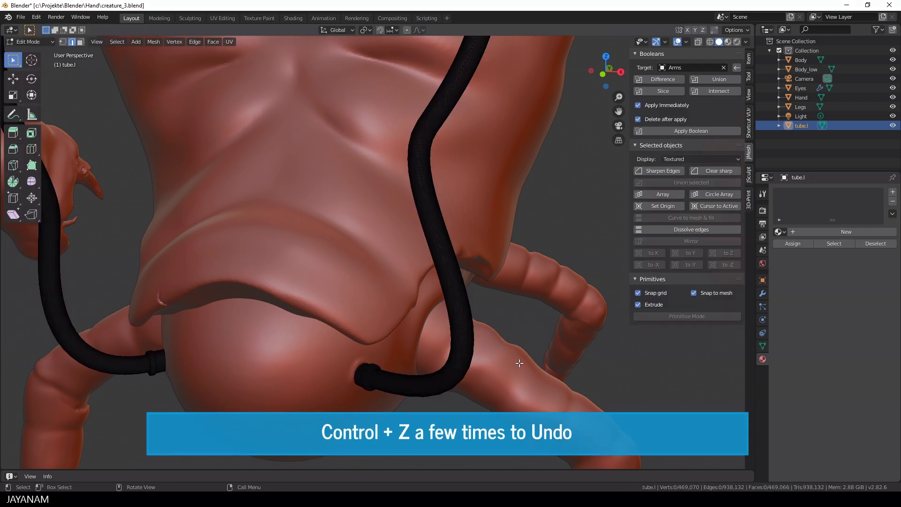
key("ctrl+z")
key("ctrl+z")
key("ctrl+z")
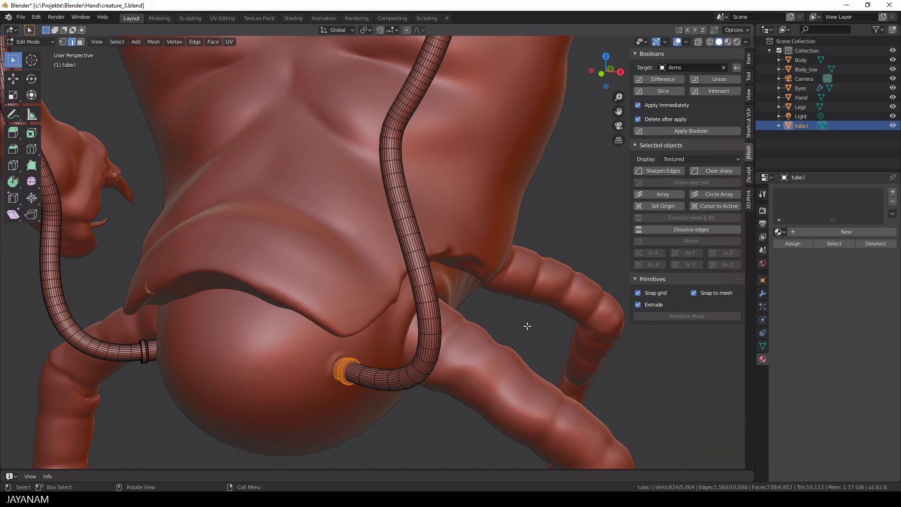
key("Tab")
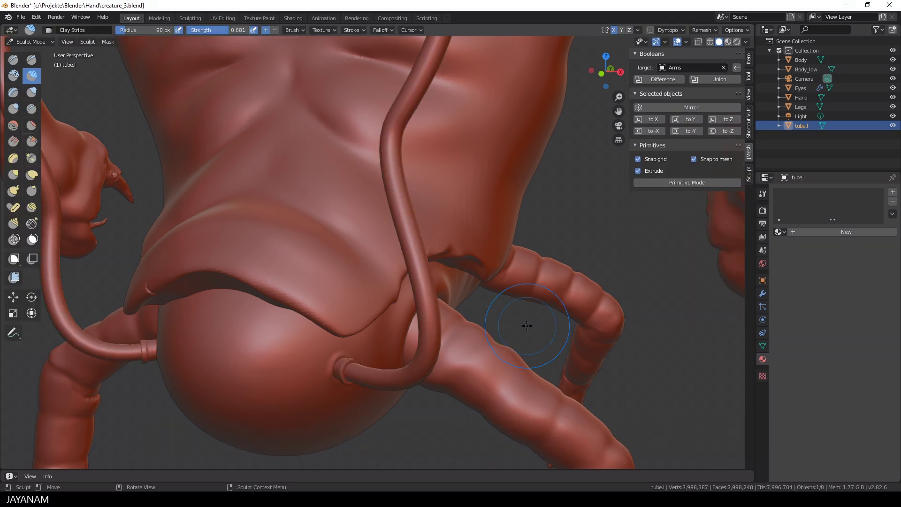
key("ctrl+Tab")
left_click(526, 326)
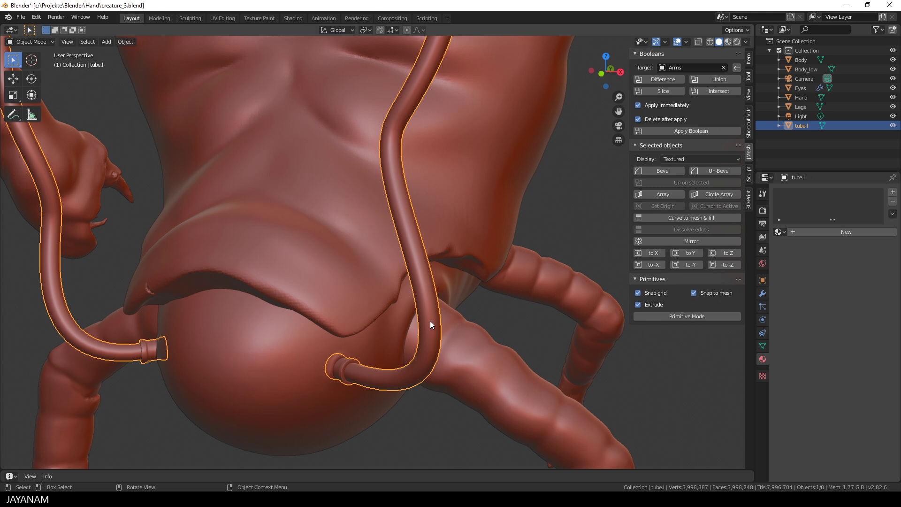
Step: Give the tube a Multiresolution modifier and subdivide it twice to level 2
left_click(763, 293)
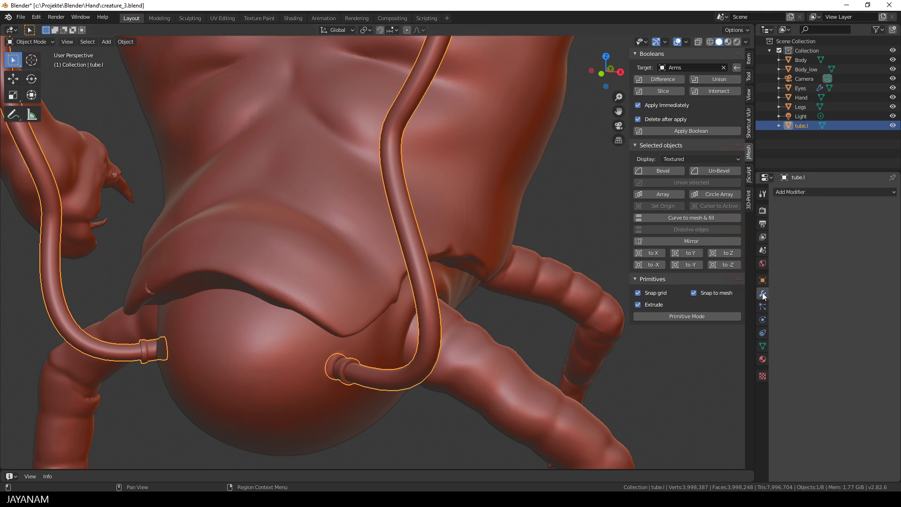
left_click(810, 192)
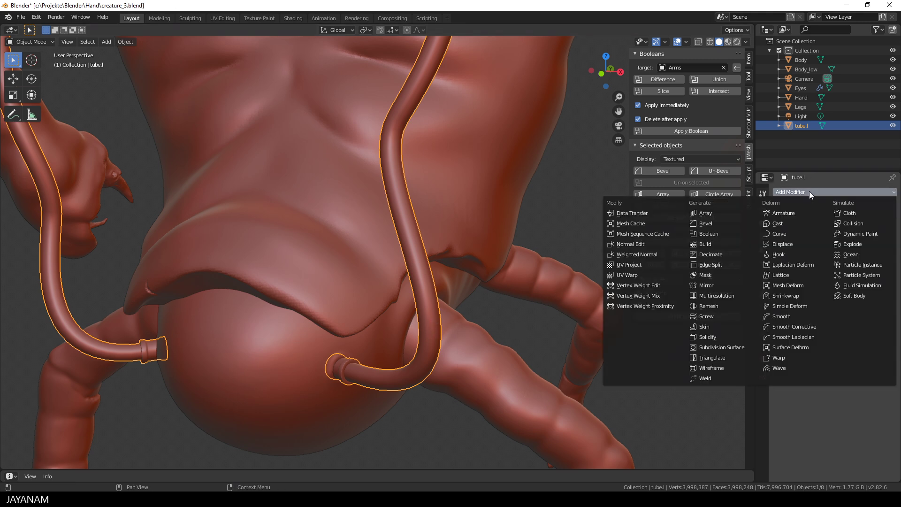
left_click(720, 295)
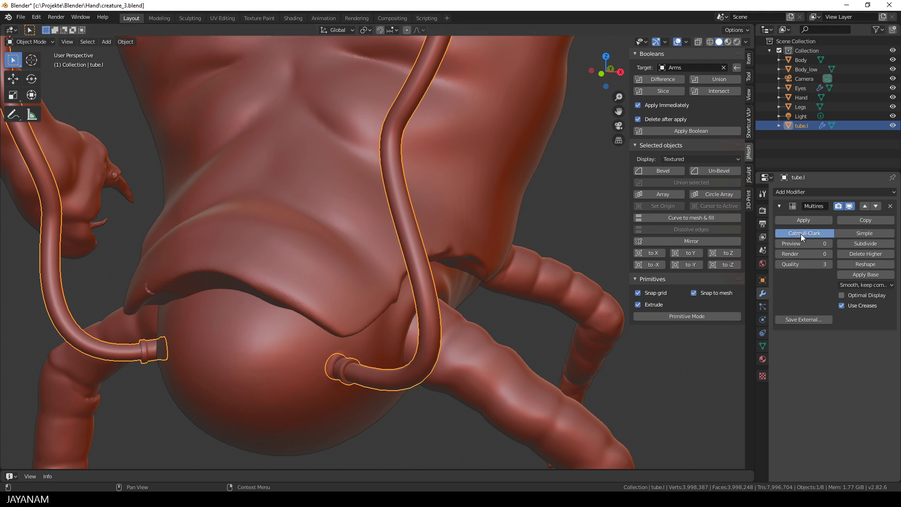
left_click(869, 245)
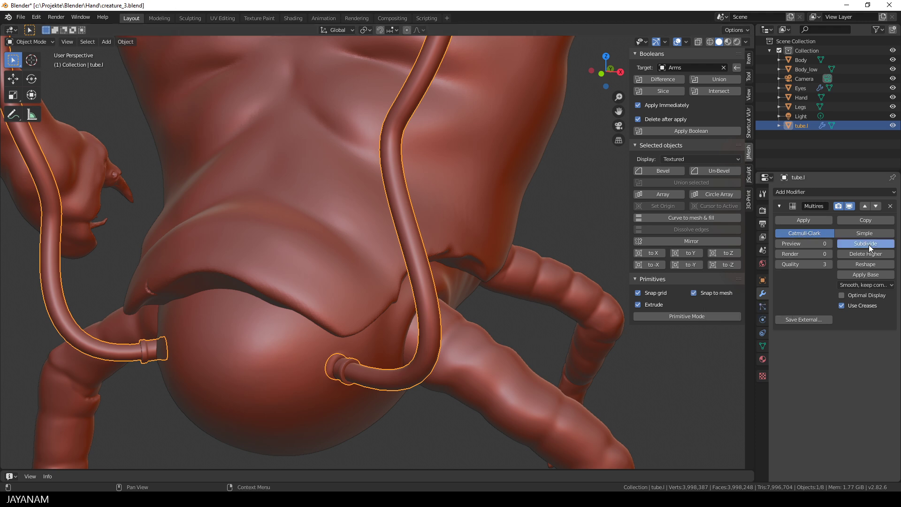
left_click(869, 244)
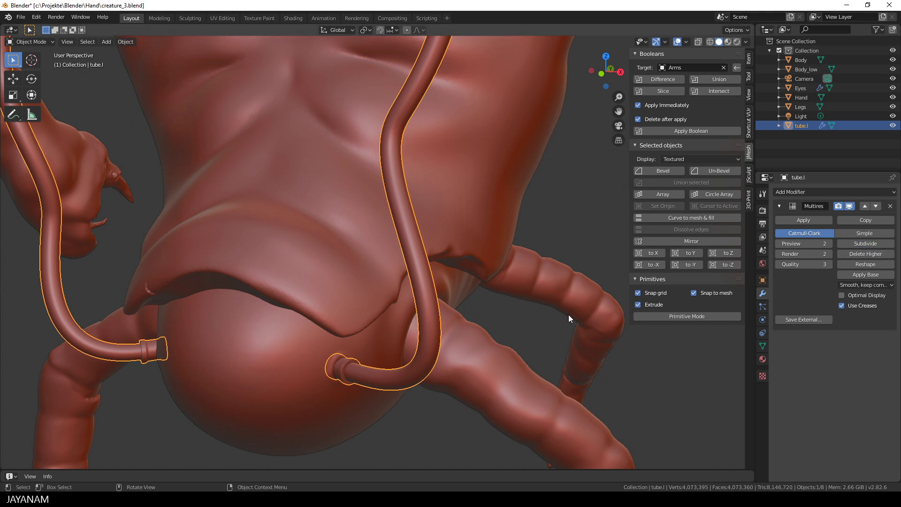
Step: Apply the level-2 Multiresolution modifier to the tube and zoom in on its end
left_click(805, 222)
middle_click_drag(576, 306, 523, 303)
scroll(528, 285, "up", 3)
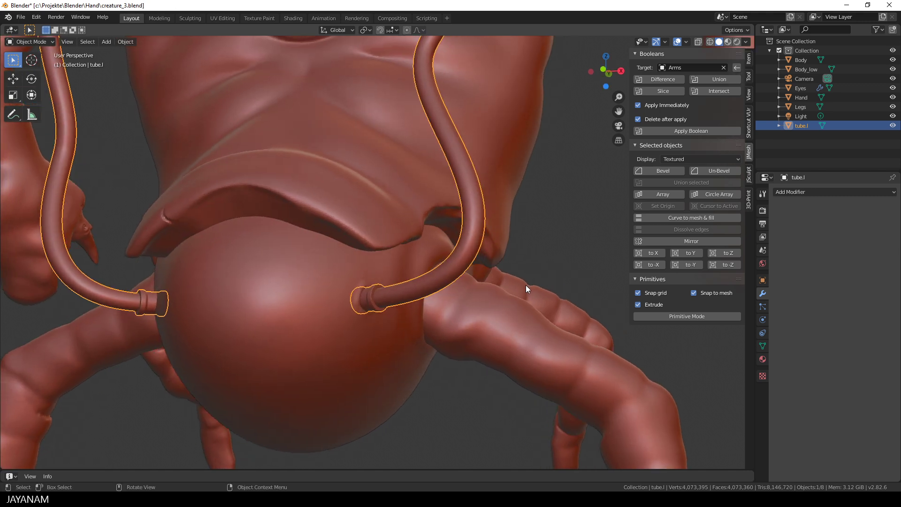
scroll(525, 286, "up", 2)
Step: Inspect the tube's denser subdivided mesh in Edit Mode, then return to Object Mode
key("Tab")
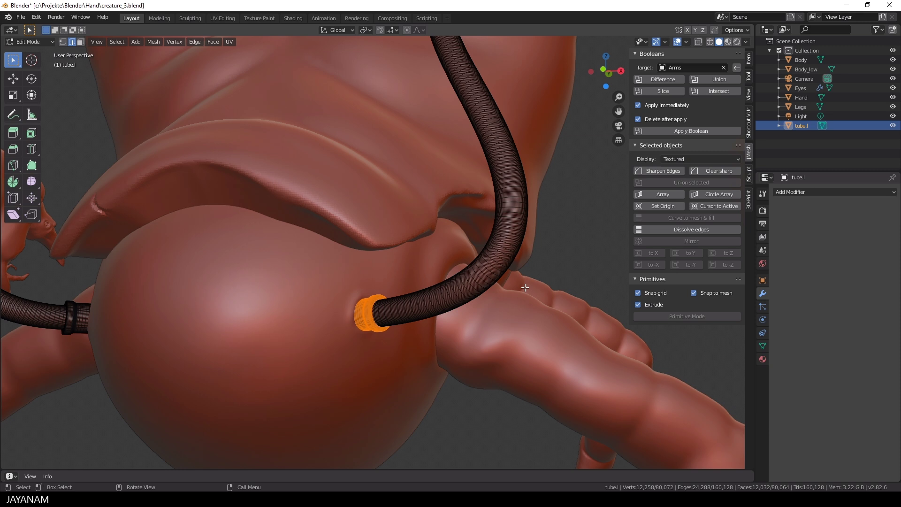
key("Tab")
scroll(526, 288, "down", 4)
middle_click_drag(531, 282, 519, 311)
key("q")
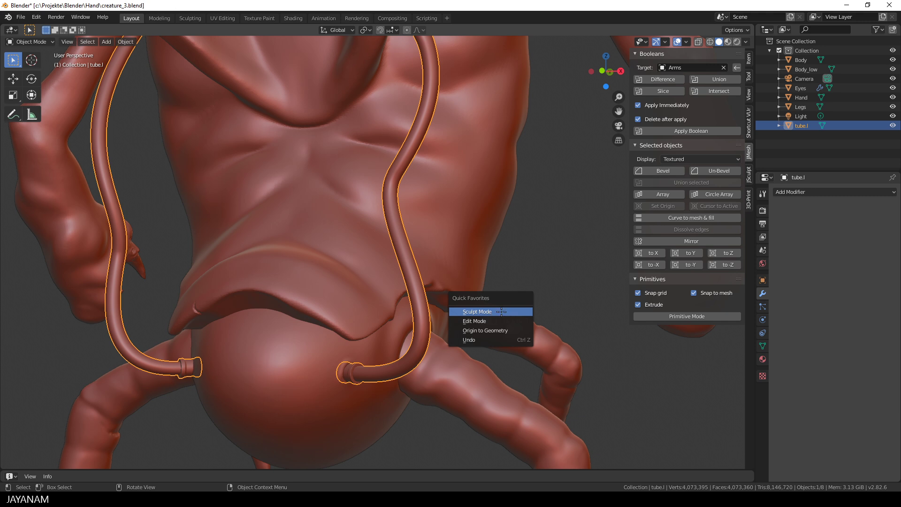
Step: Switch the tube into Sculpt Mode and voxel-remesh it
left_click(501, 311)
left_click(714, 30)
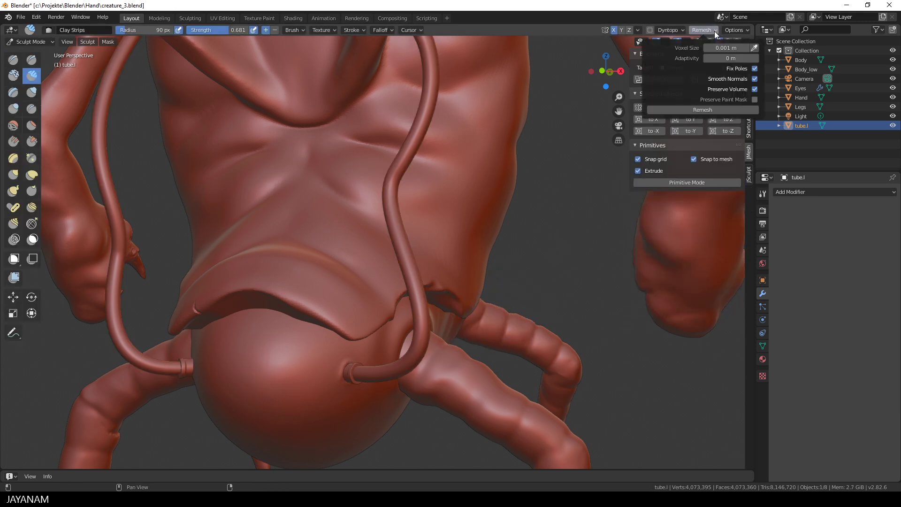
left_click(712, 109)
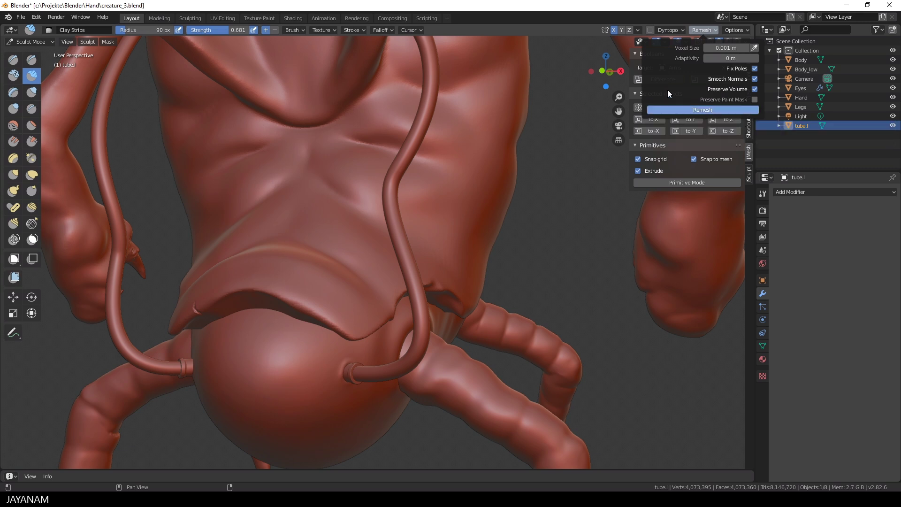
middle_click_drag(543, 199, 556, 189)
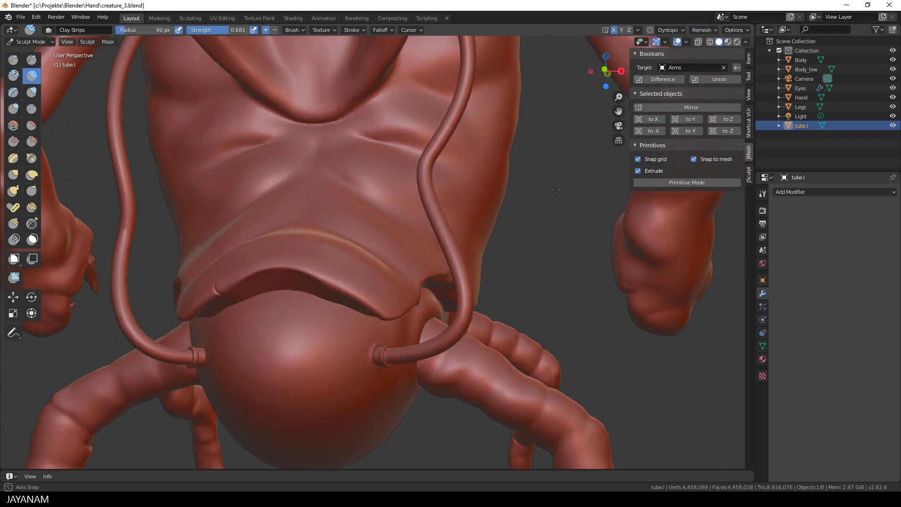
scroll(556, 189, "up", 4)
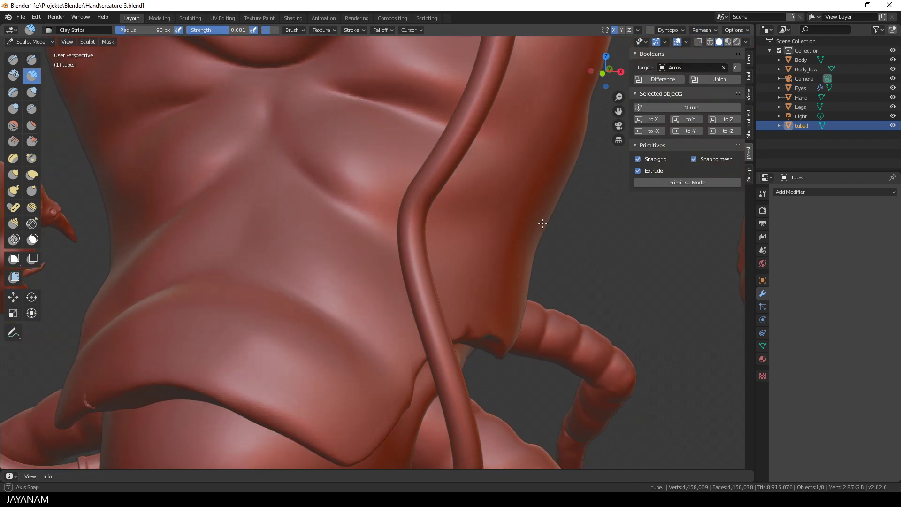
scroll(543, 223, "down", 2)
mouse_move(502, 161)
middle_mouse_down()
mouse_move(516, 163)
mouse_move(493, 171)
middle_mouse_up()
scroll(487, 276, "up", 3)
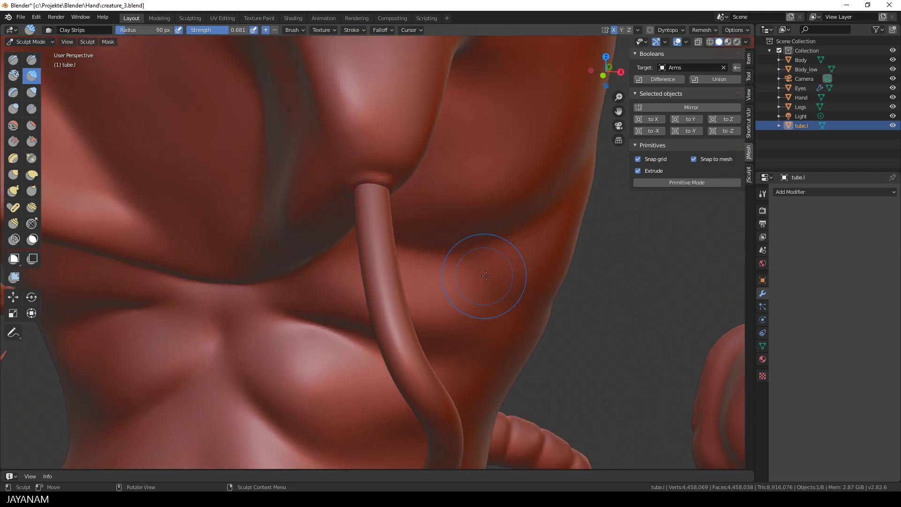
middle_click_drag(486, 276, 493, 262)
Step: Inflate two small bumps along the tube with a 17 px Inflate/Deflate brush
key("f")
left_click(397, 268)
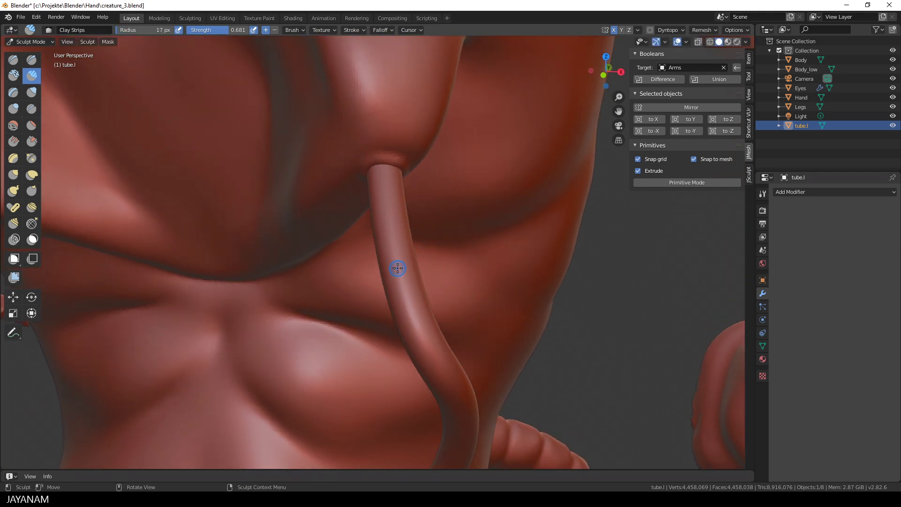
key("i")
left_click_drag(397, 248, 401, 244)
left_click_drag(409, 280, 404, 283)
Step: Sample the remesh voxel size from the body surface with the eyedropper and check it
scroll(470, 282, "down", 5)
scroll(523, 282, "up", 5)
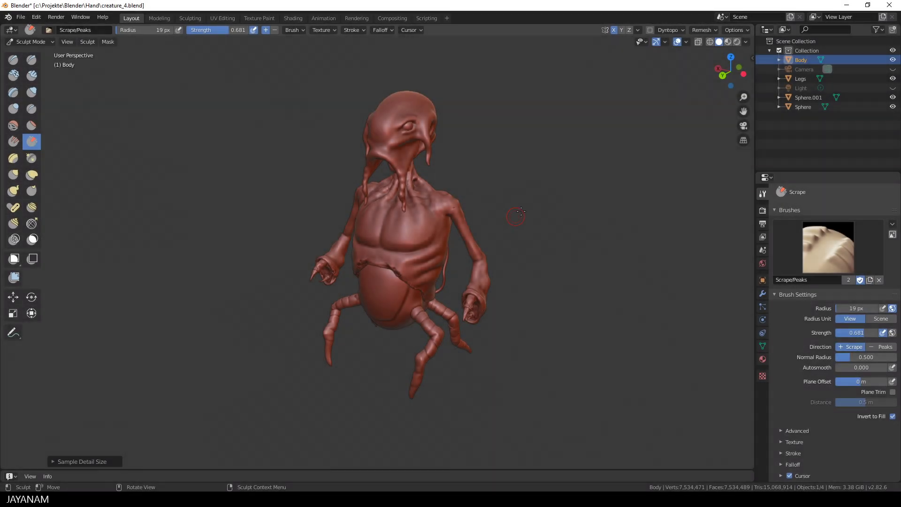
left_click(716, 30)
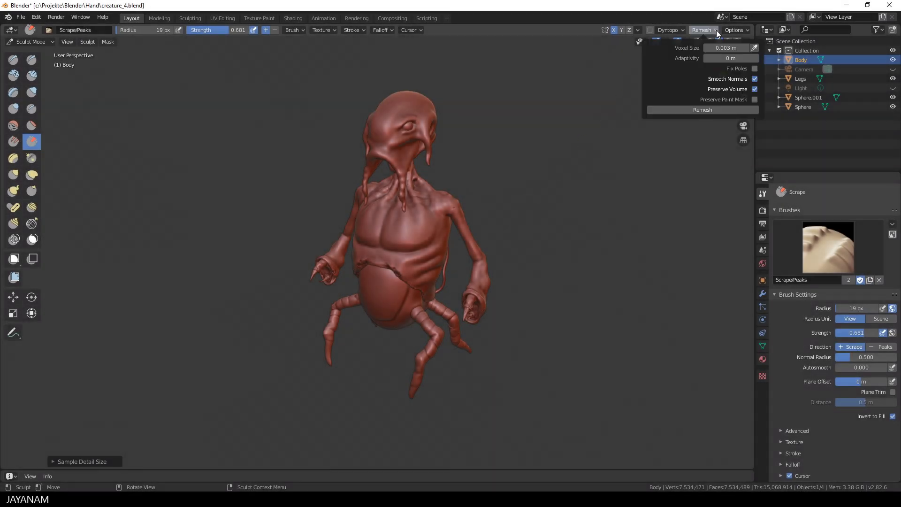
left_click(753, 47)
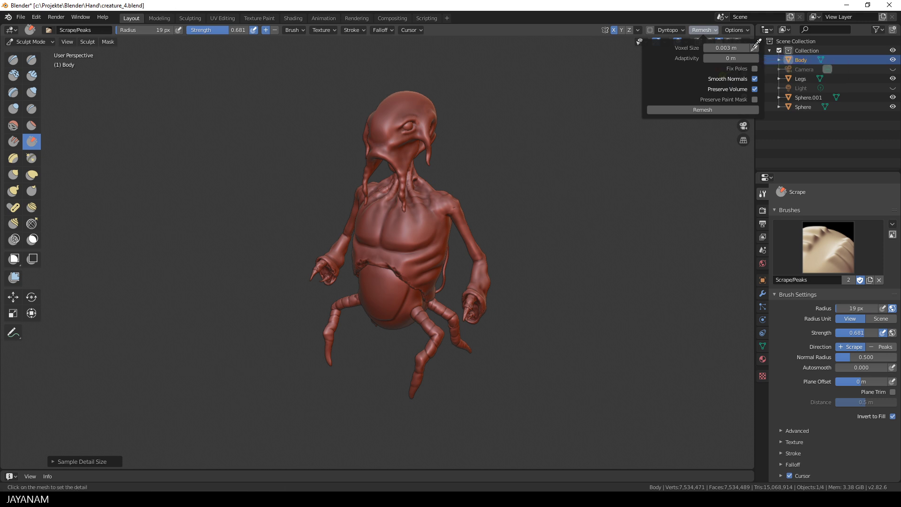
left_click(427, 197)
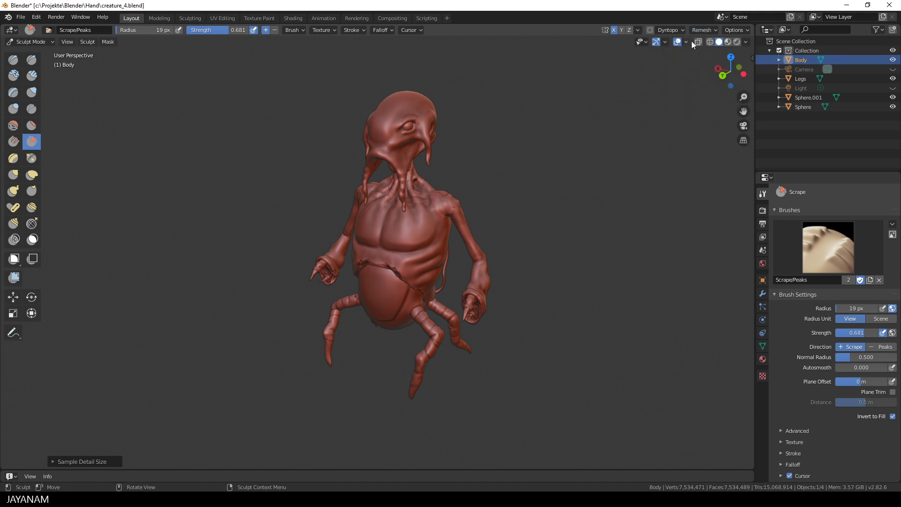
left_click(716, 29)
Step: Change the Body's remesh mode from Voxel to Quad in Object Data properties
left_click(763, 347)
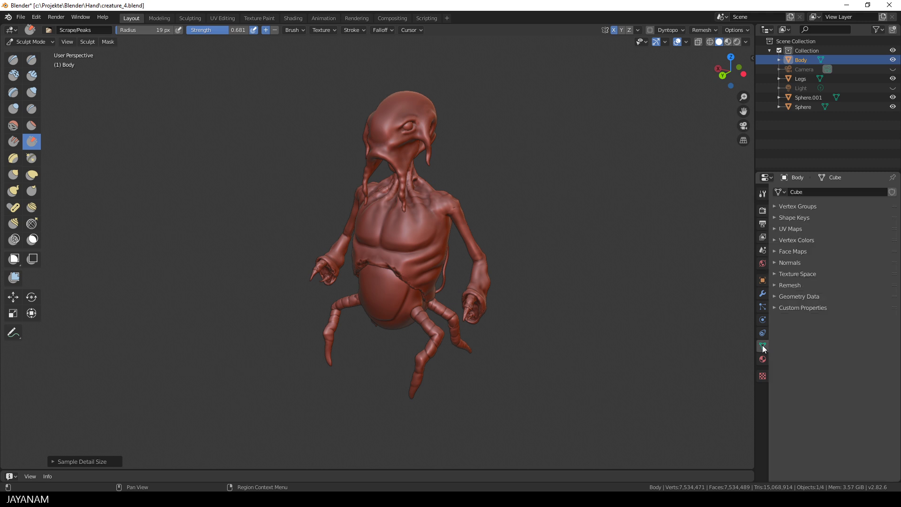
left_click(793, 285)
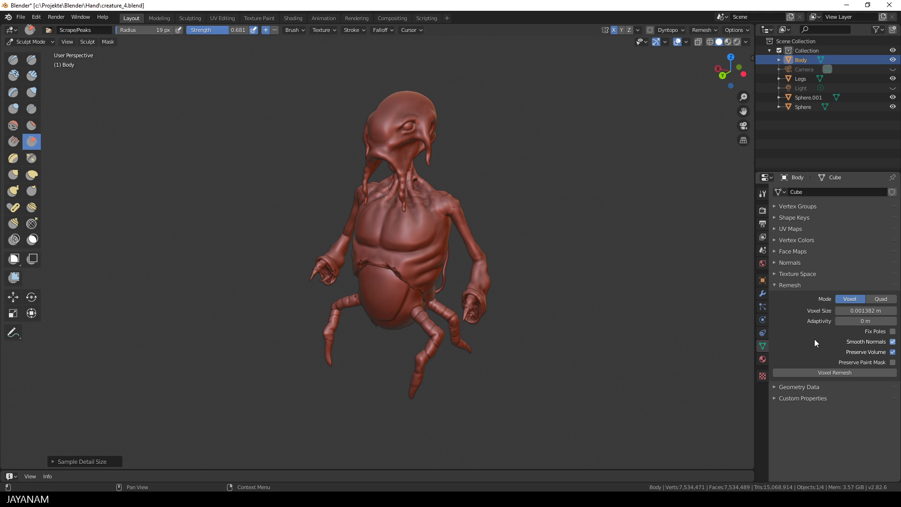
left_click(888, 301)
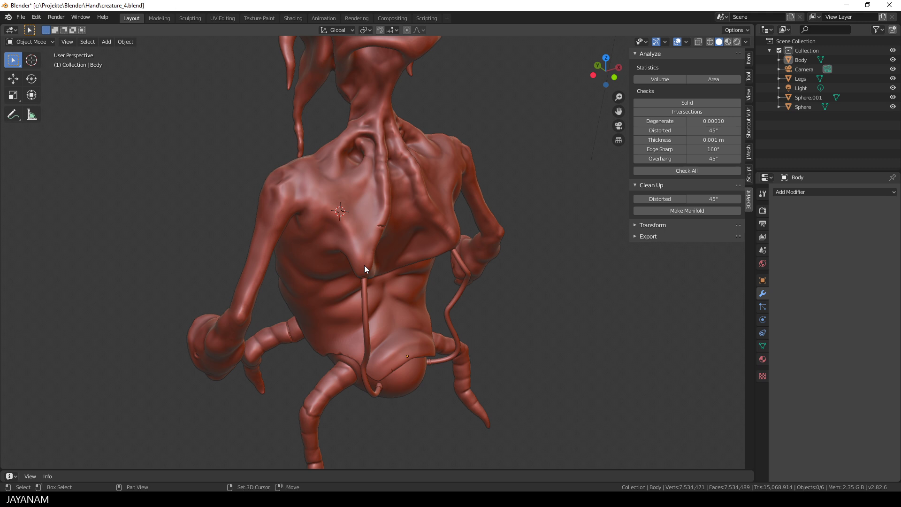
Step: Add a new cube to the scene
key("shift+a")
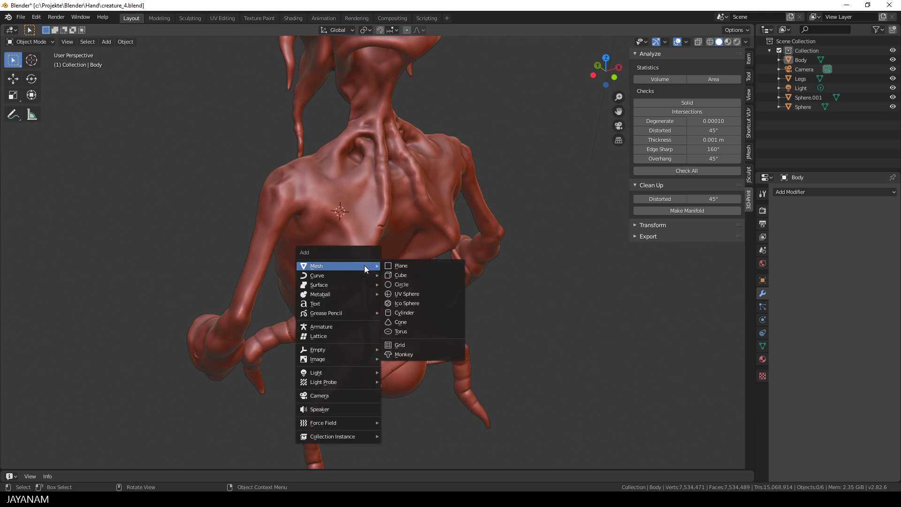
left_click(405, 275)
scroll(449, 273, "down", 4)
Step: Scale the cube down to about 0.08 on the chest and switch it into Sculpt Mode
key("Tab")
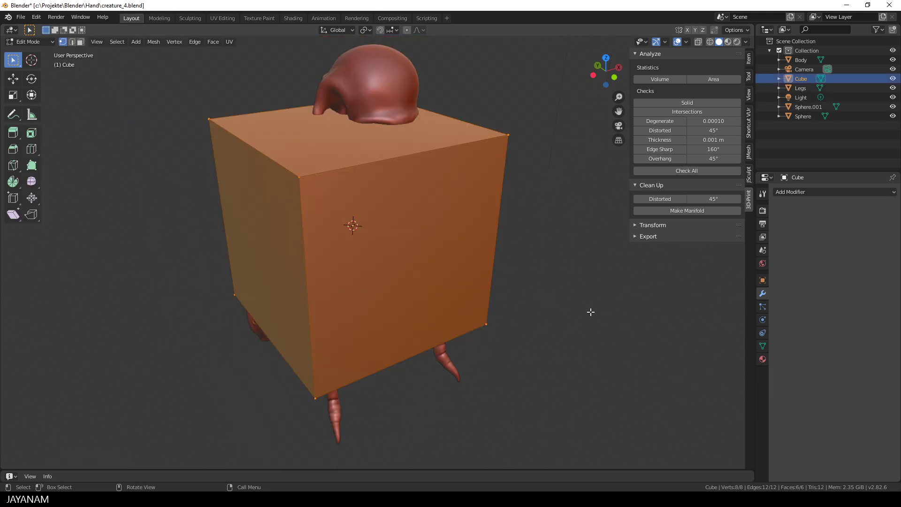
key("s")
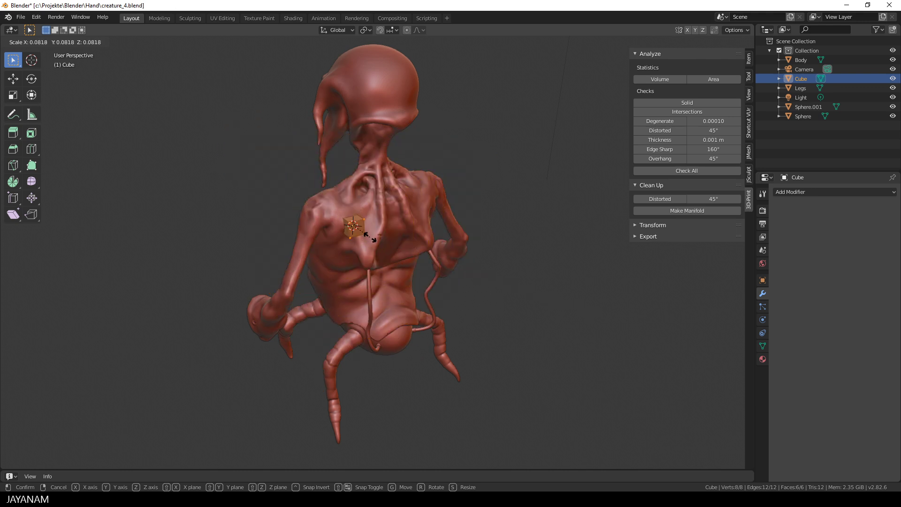
left_click(367, 237)
scroll(367, 238, "up", 6)
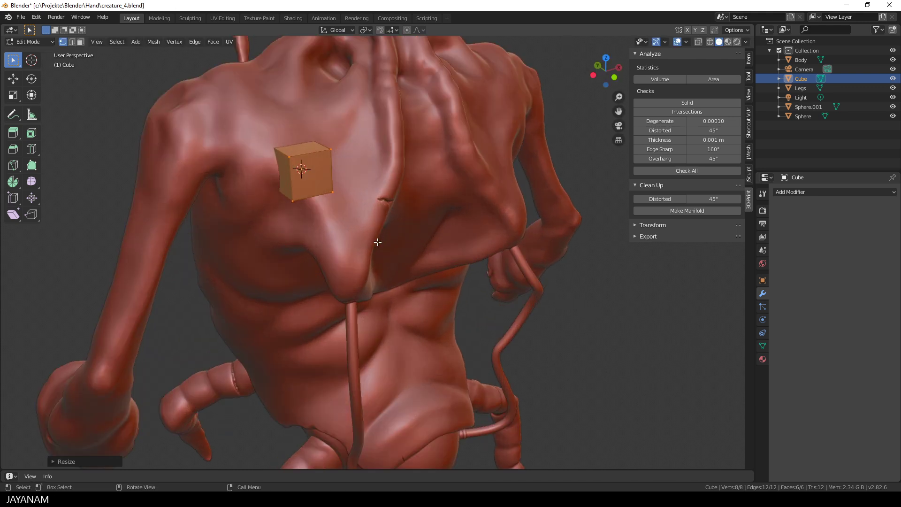
key("ctrl+Tab")
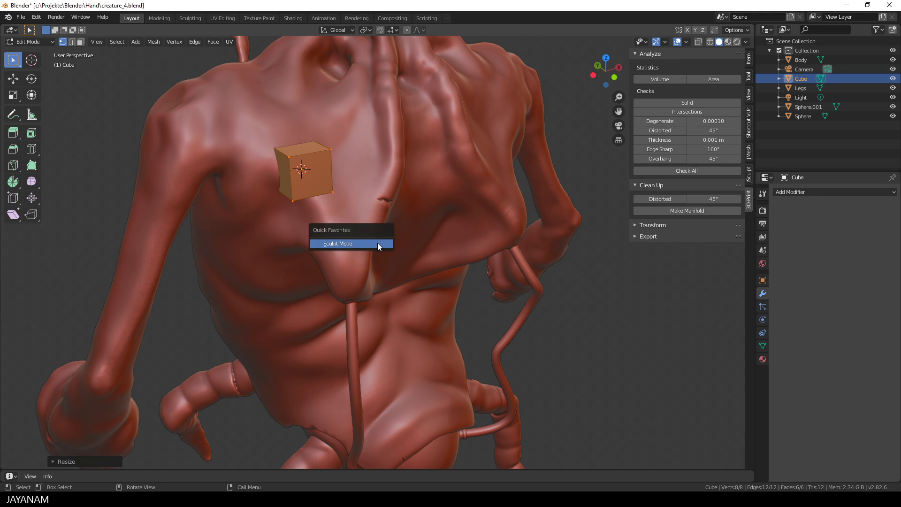
left_click(379, 243)
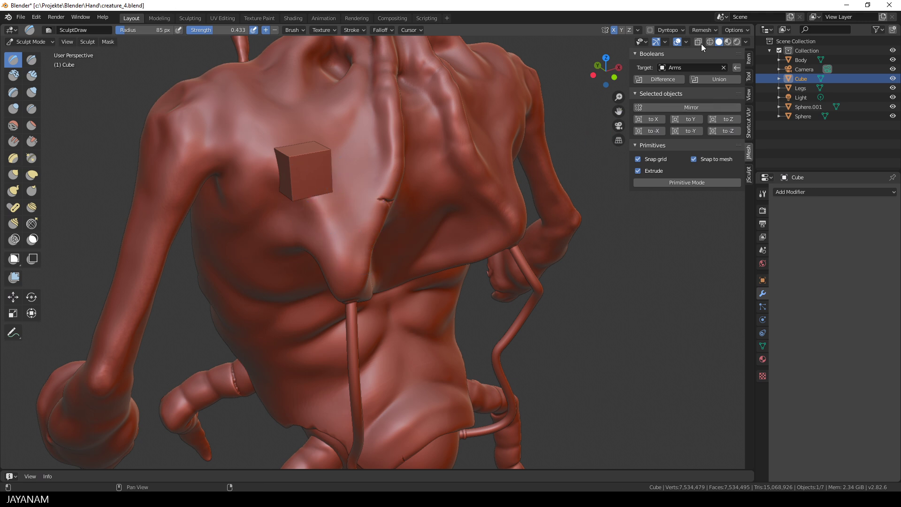
Step: Voxel-remesh the cube at 0.03 m and check the resulting grid in Edit Mode
left_click(717, 29)
left_click(727, 48)
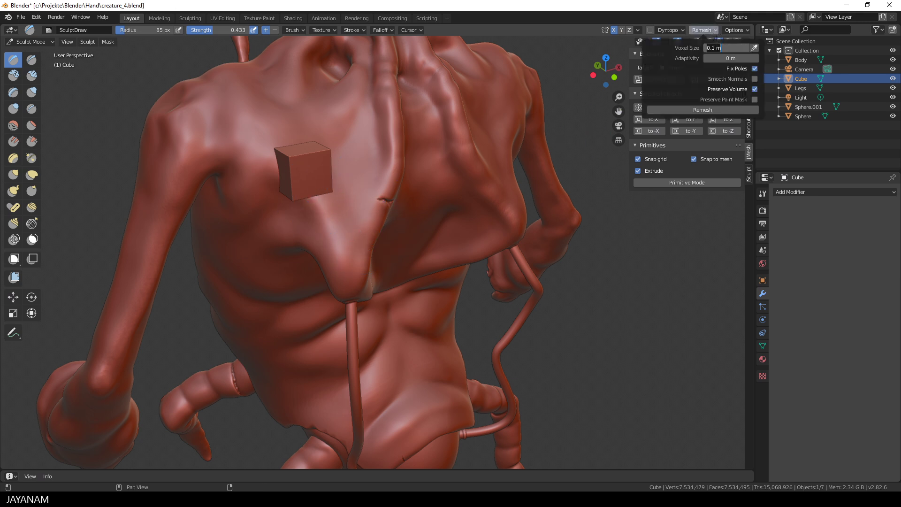
type("0.")
type("03")
key("Return")
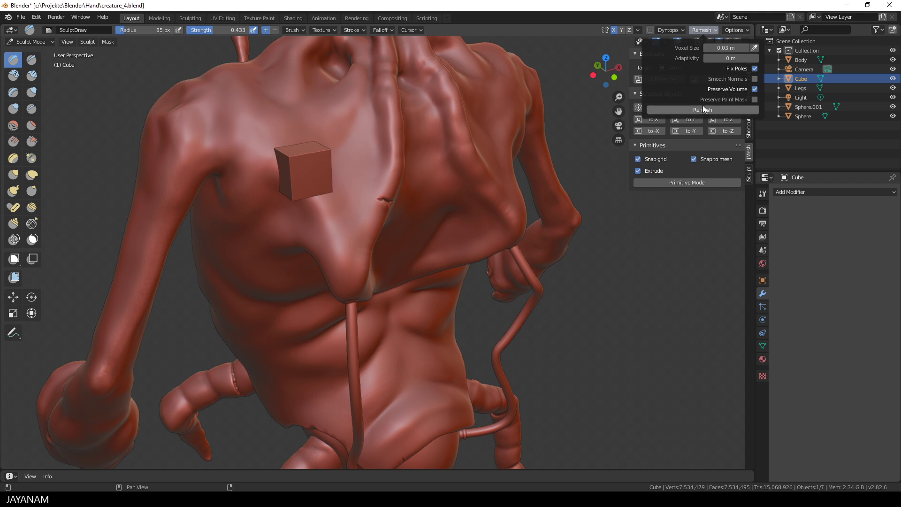
left_click(719, 110)
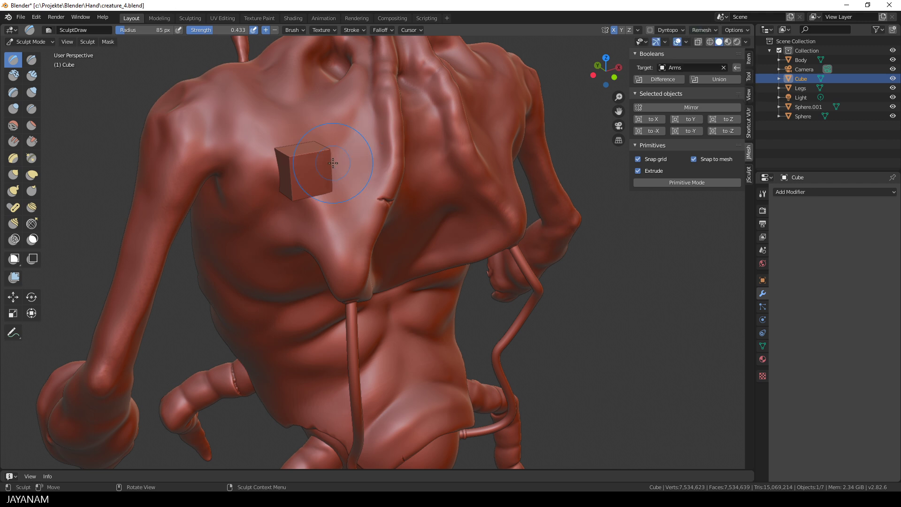
scroll(333, 163, "up", 2)
key("Tab")
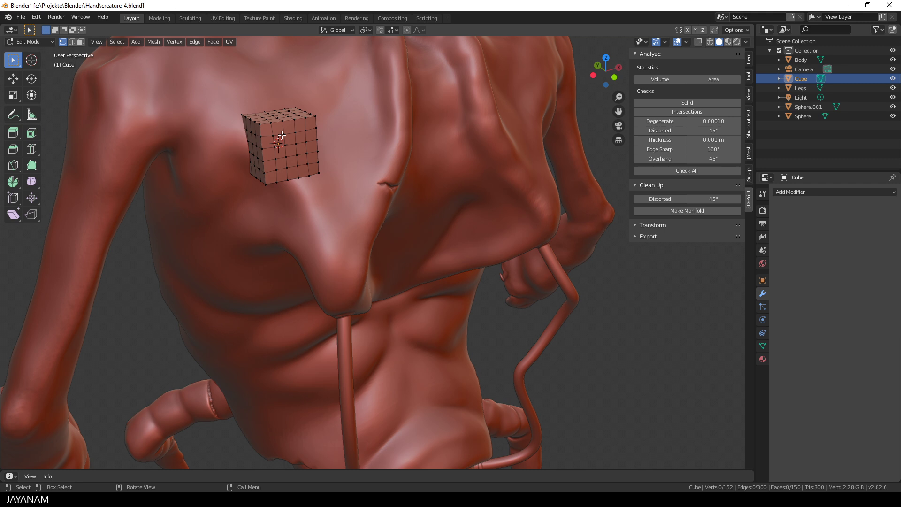
key("Tab")
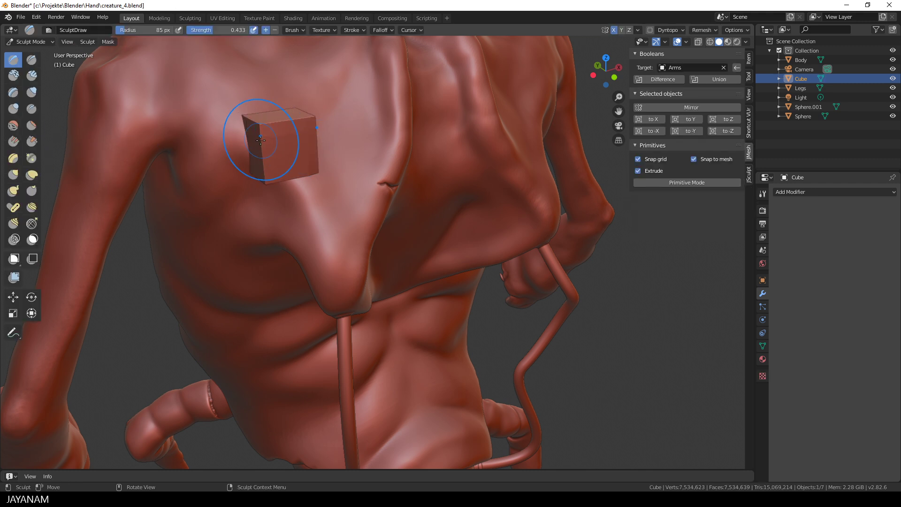
Step: With a 140 px Grab brush, stretch and flatten the cube into a plate on the chest
key("g")
key("f")
left_click(284, 146)
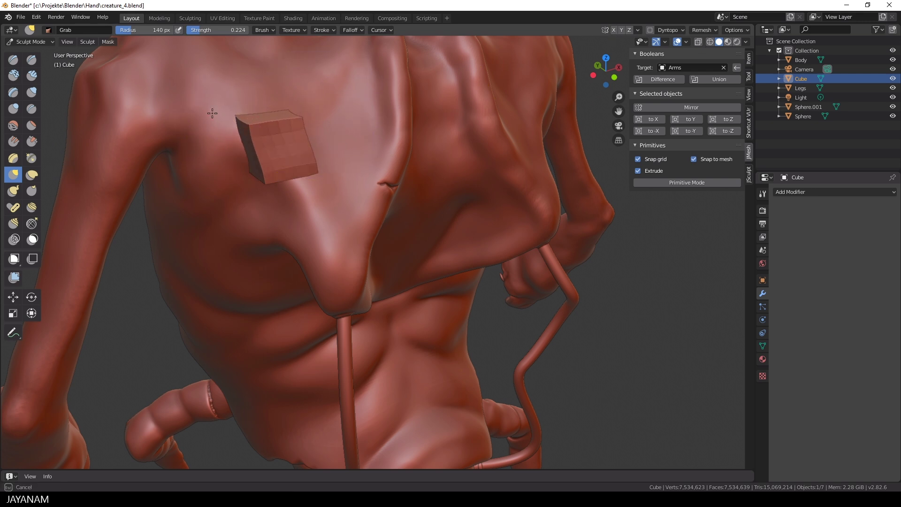
mouse_move(302, 185)
middle_mouse_down()
mouse_move(384, 192)
mouse_move(418, 181)
middle_mouse_up()
mouse_move(418, 181)
left_mouse_down()
mouse_move(396, 110)
mouse_move(376, 105)
left_mouse_up()
middle_click_drag(377, 105, 271, 131)
mouse_move(272, 131)
left_mouse_down()
mouse_move(181, 141)
mouse_move(215, 191)
left_mouse_up()
mouse_move(215, 191)
middle_mouse_down()
mouse_move(341, 188)
mouse_move(424, 153)
middle_mouse_up()
mouse_move(424, 153)
left_mouse_down()
mouse_move(445, 150)
mouse_move(411, 149)
mouse_move(432, 137)
mouse_move(378, 117)
left_mouse_up()
middle_click_drag(379, 118, 286, 161)
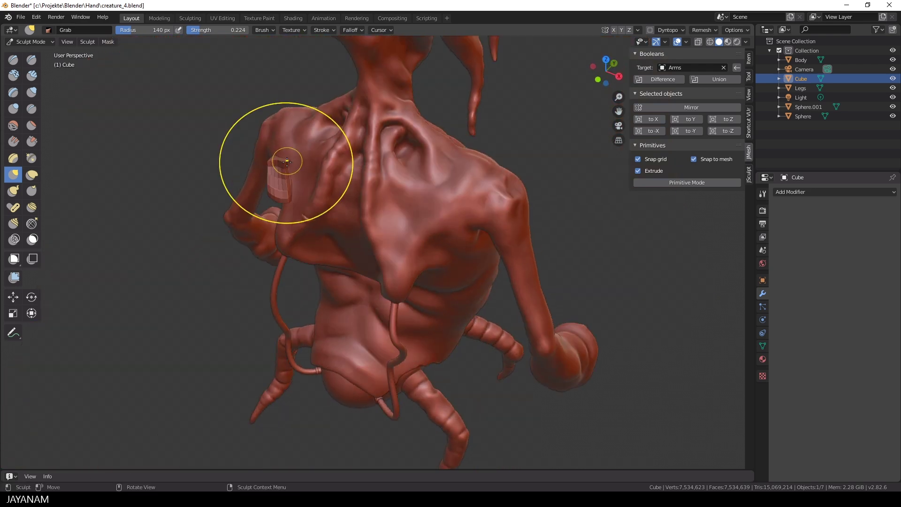
scroll(285, 161, "up", 4)
Step: Remesh the plate at a 0.005 m voxel size
left_click(703, 30)
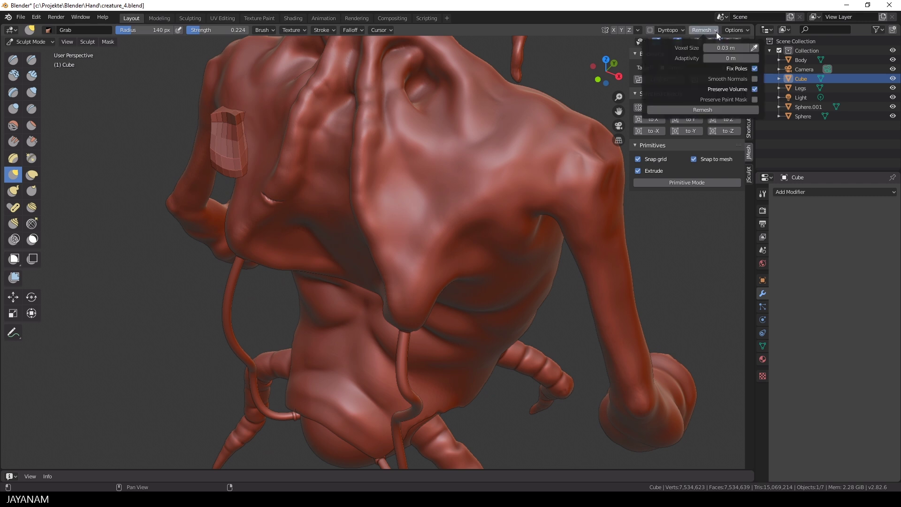
left_click(718, 48)
type("0.005")
key("Tab")
left_click(701, 110)
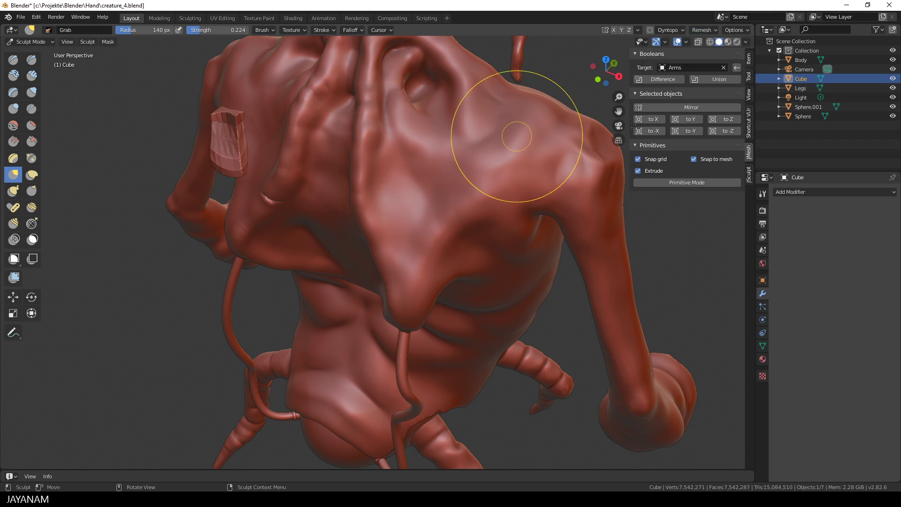
Step: Scrape the plate's surface with the Scrape/Peaks brush
mouse_move(503, 136)
middle_mouse_down()
mouse_move(397, 159)
mouse_move(310, 155)
middle_mouse_up()
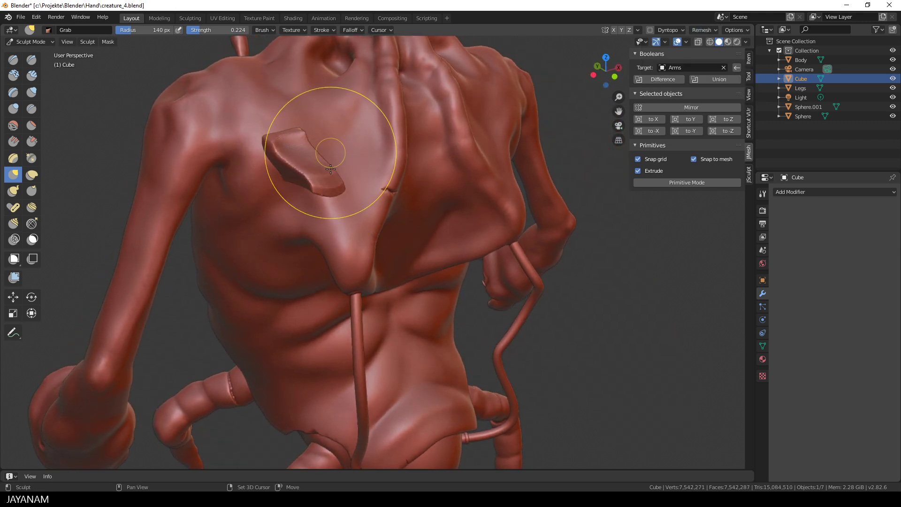
left_click(31, 140)
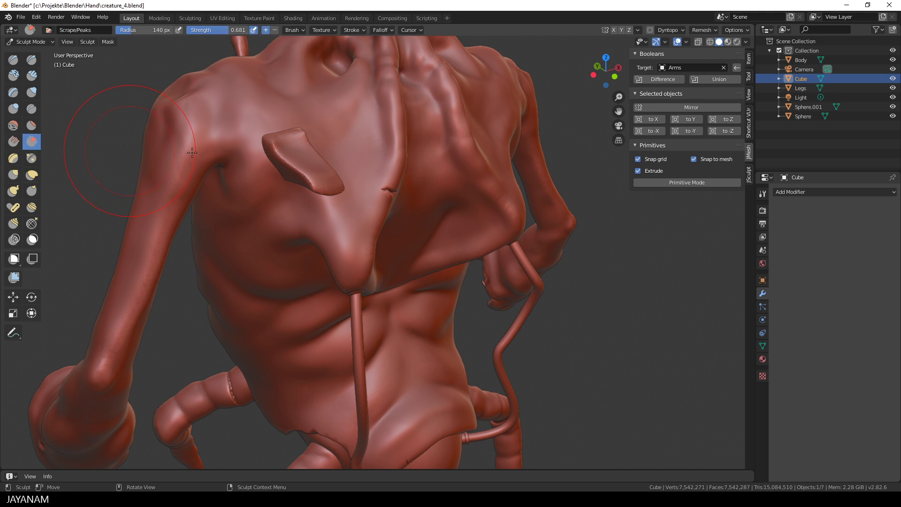
middle_click_drag(101, 161, 222, 160)
mouse_move(302, 167)
middle_mouse_down()
mouse_move(297, 136)
mouse_move(277, 160)
middle_mouse_up()
middle_click_drag(324, 128, 263, 152)
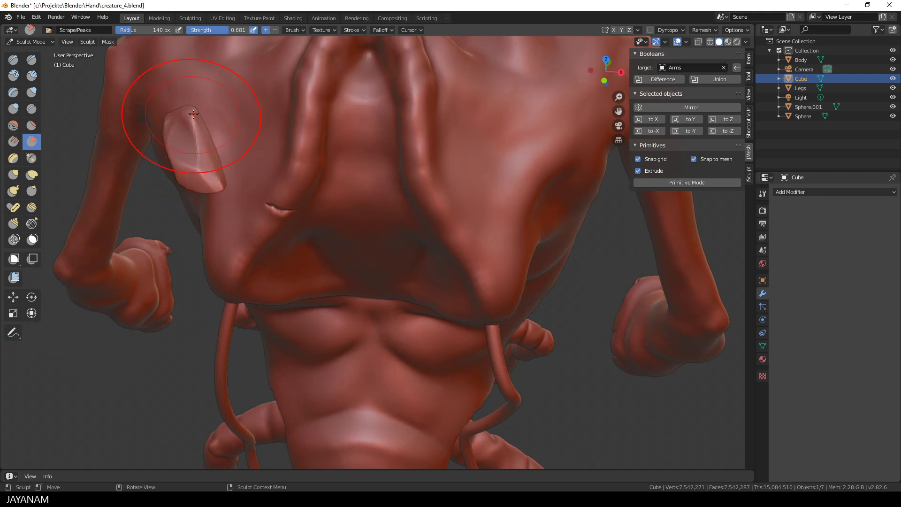
mouse_move(207, 124)
middle_mouse_down()
mouse_move(352, 150)
mouse_move(338, 113)
mouse_move(291, 64)
mouse_move(385, 141)
middle_mouse_up()
Step: Pull the plate's pointed tip into shape with the Grab brush
key("g")
left_click_drag(385, 141, 402, 128)
middle_click_drag(402, 128, 302, 120)
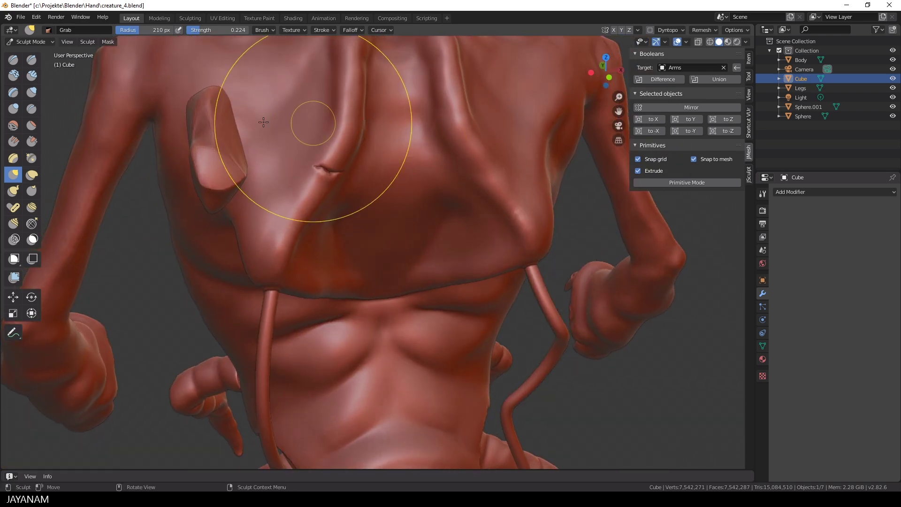
mouse_move(198, 89)
middle_mouse_down()
mouse_move(351, 150)
mouse_move(389, 177)
mouse_move(261, 157)
middle_mouse_up()
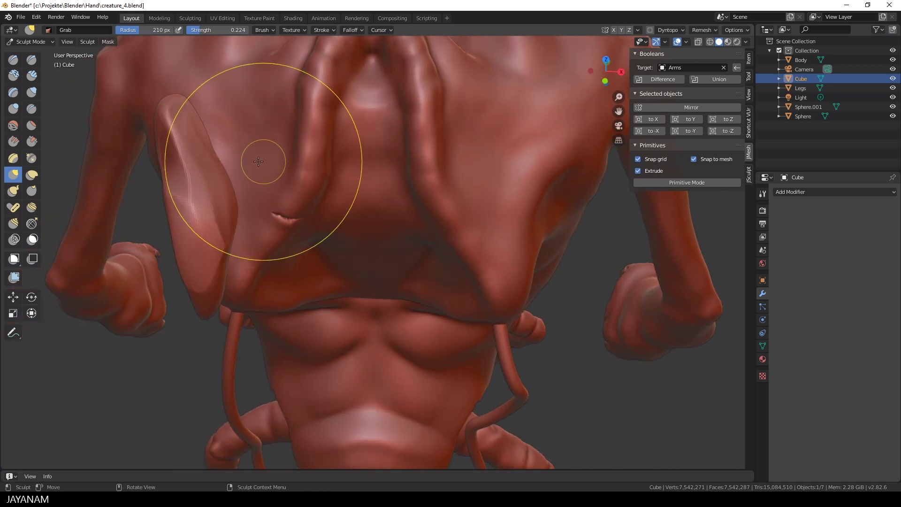
Step: Remesh the reshaped plate again and review it with Scrape/Peaks active
left_click(716, 30)
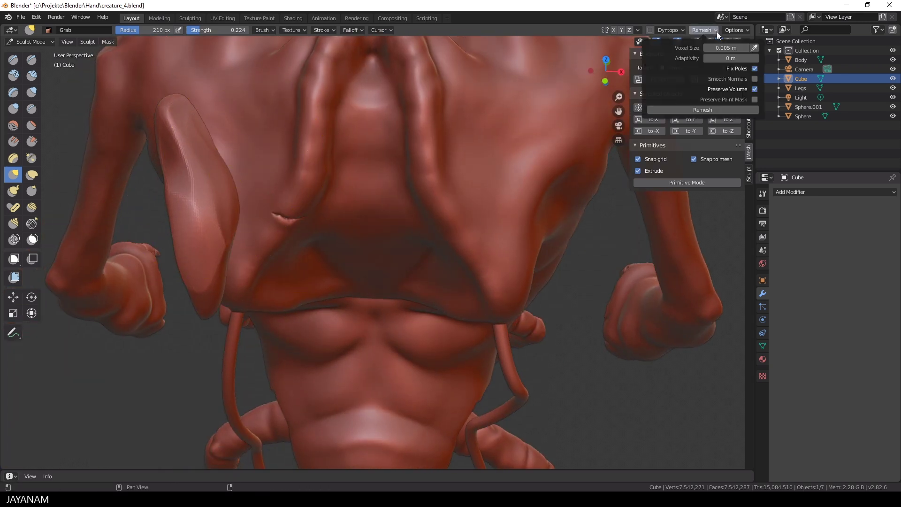
left_click(702, 109)
middle_click_drag(332, 225, 271, 111)
left_click(32, 142)
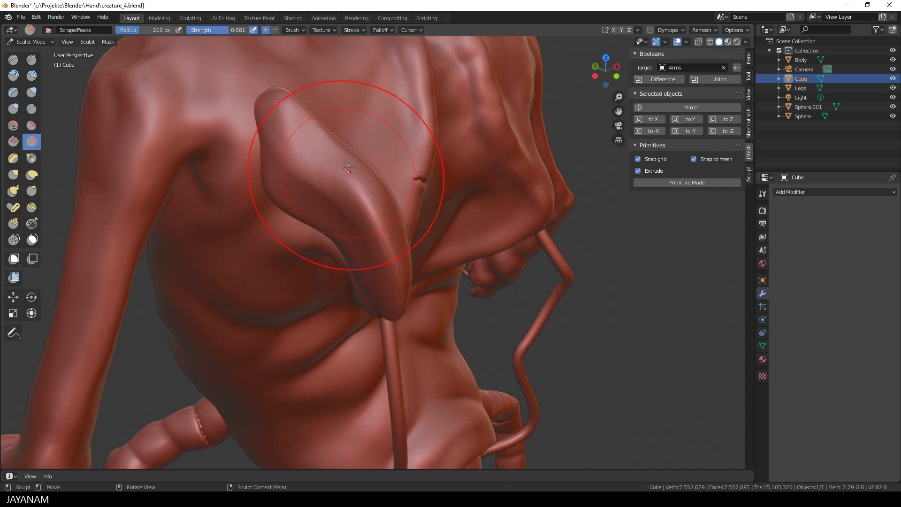
middle_click_drag(345, 164, 389, 264)
scroll(389, 263, "down", 5)
scroll(352, 221, "up", 3)
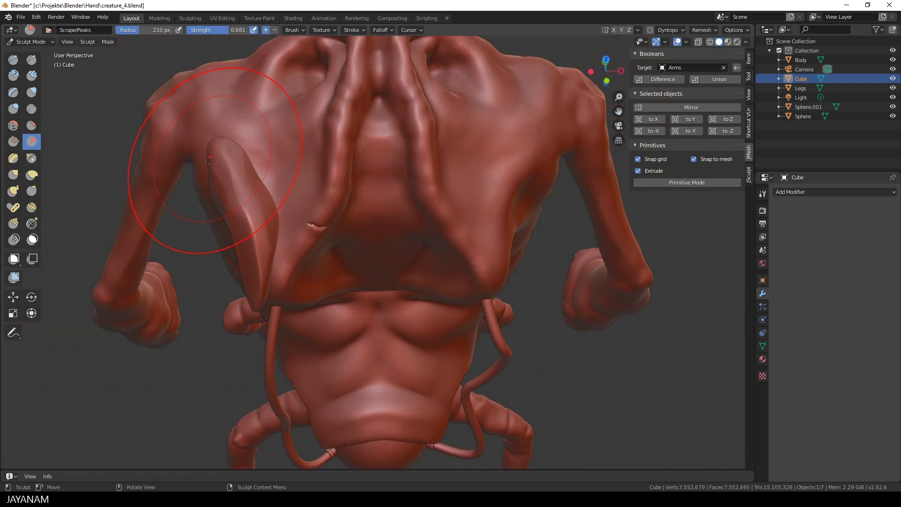
mouse_move(280, 170)
middle_mouse_down()
mouse_move(310, 155)
mouse_move(329, 197)
middle_mouse_up()
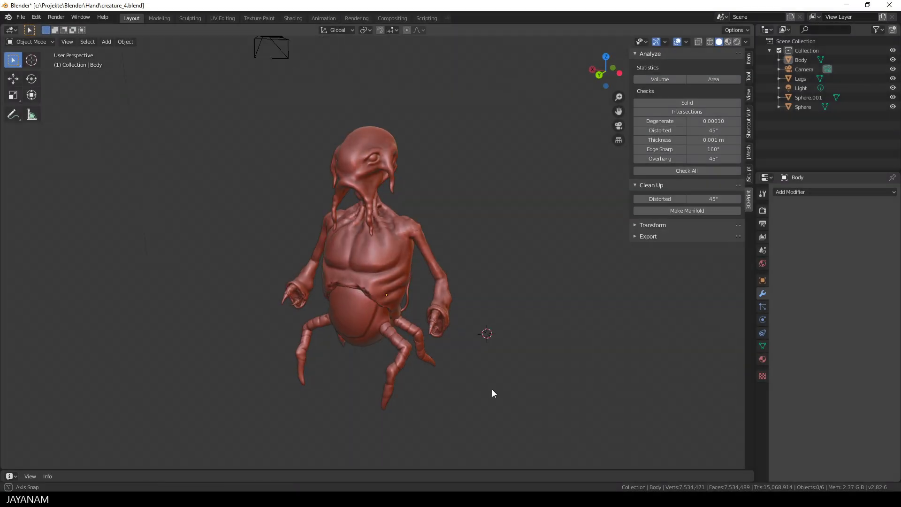
Step: Rotate the Body about 78° around global X and orbit to view its hollow torso
middle_click_drag(492, 393, 431, 288)
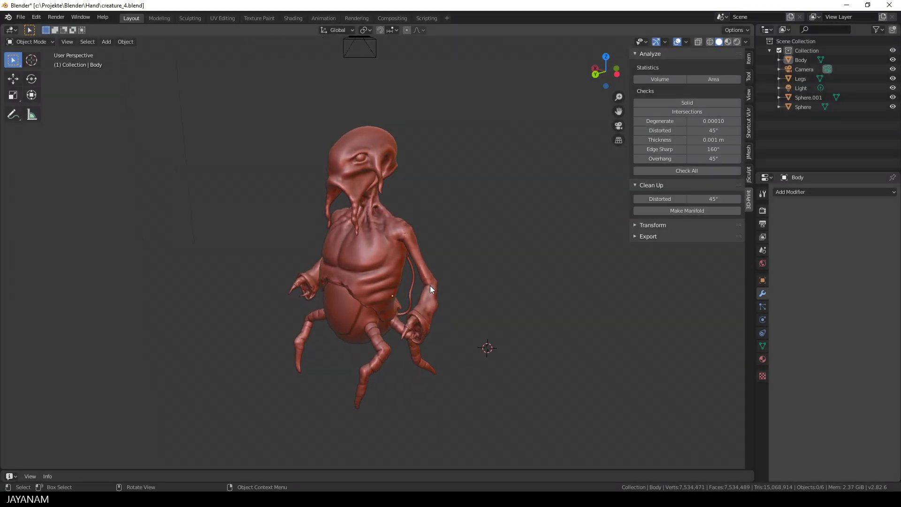
left_click(386, 261)
key("r")
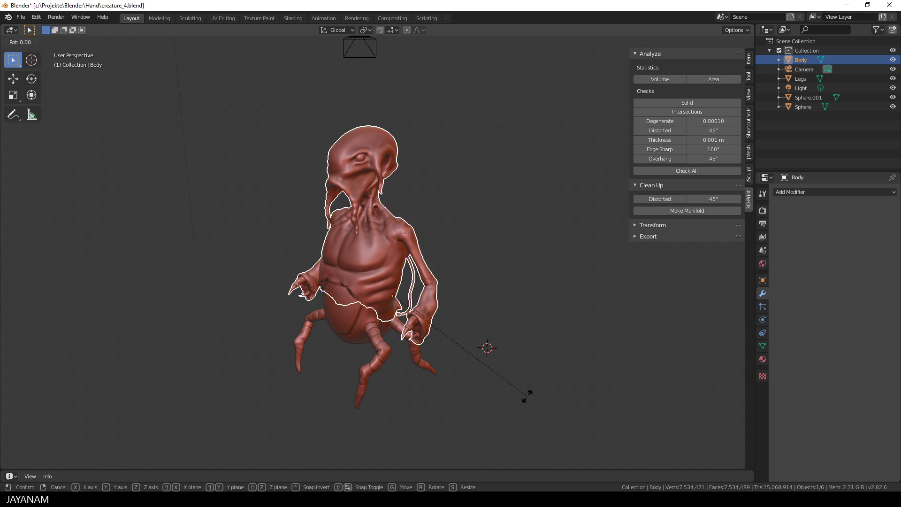
key("x")
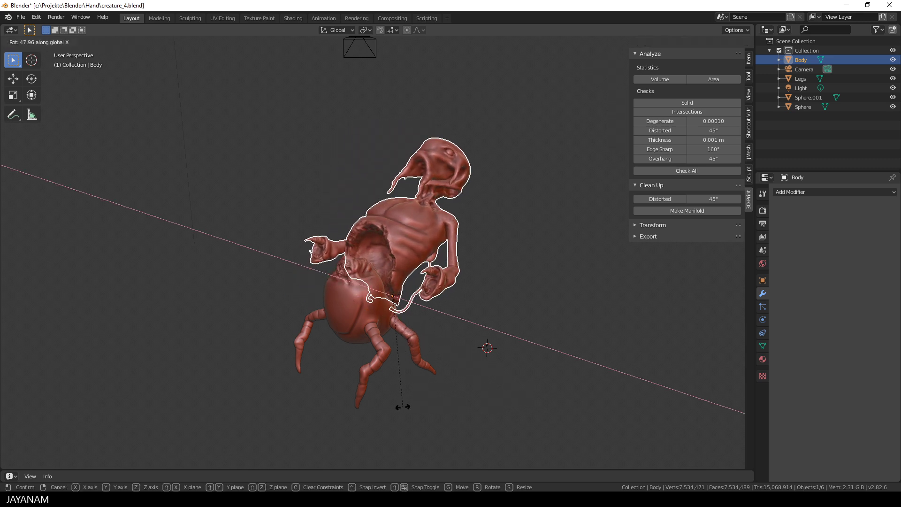
left_click(333, 393)
left_click(243, 258)
scroll(254, 258, "up", 4)
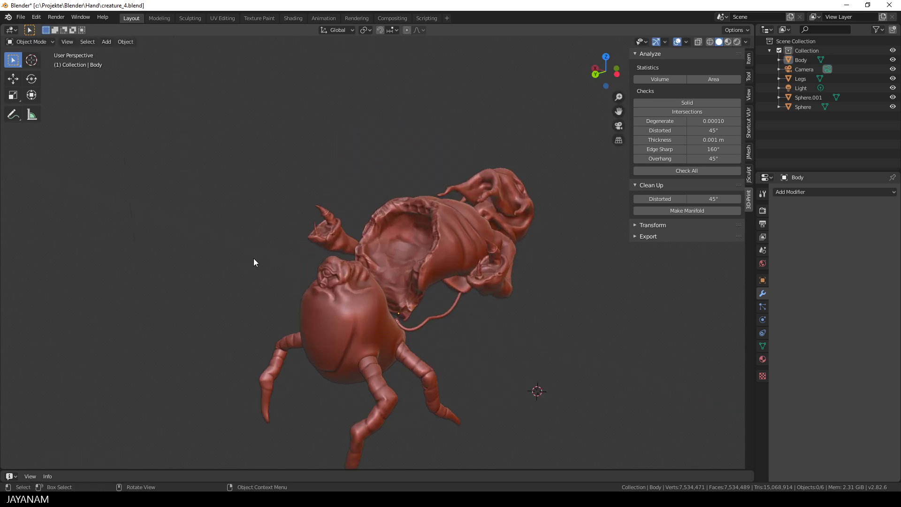
mouse_move(242, 266)
middle_mouse_down()
mouse_move(266, 264)
mouse_move(271, 252)
mouse_move(247, 277)
middle_mouse_up()
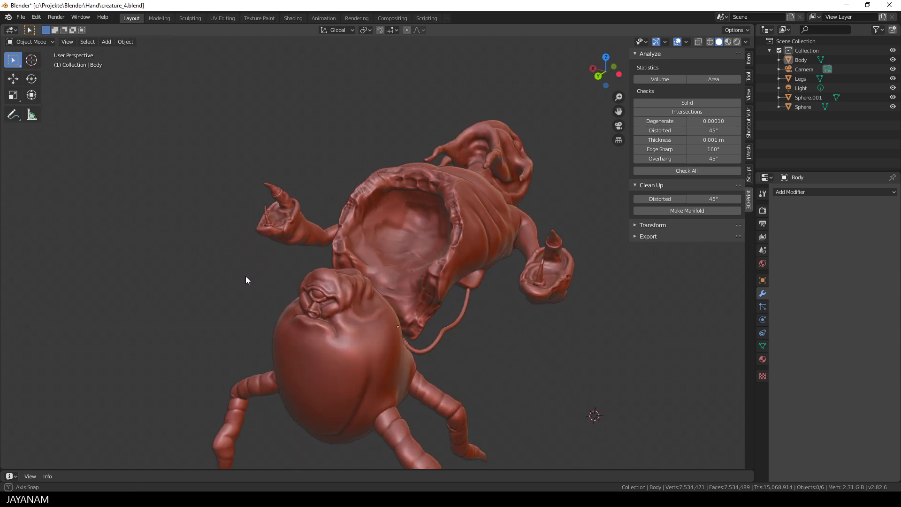